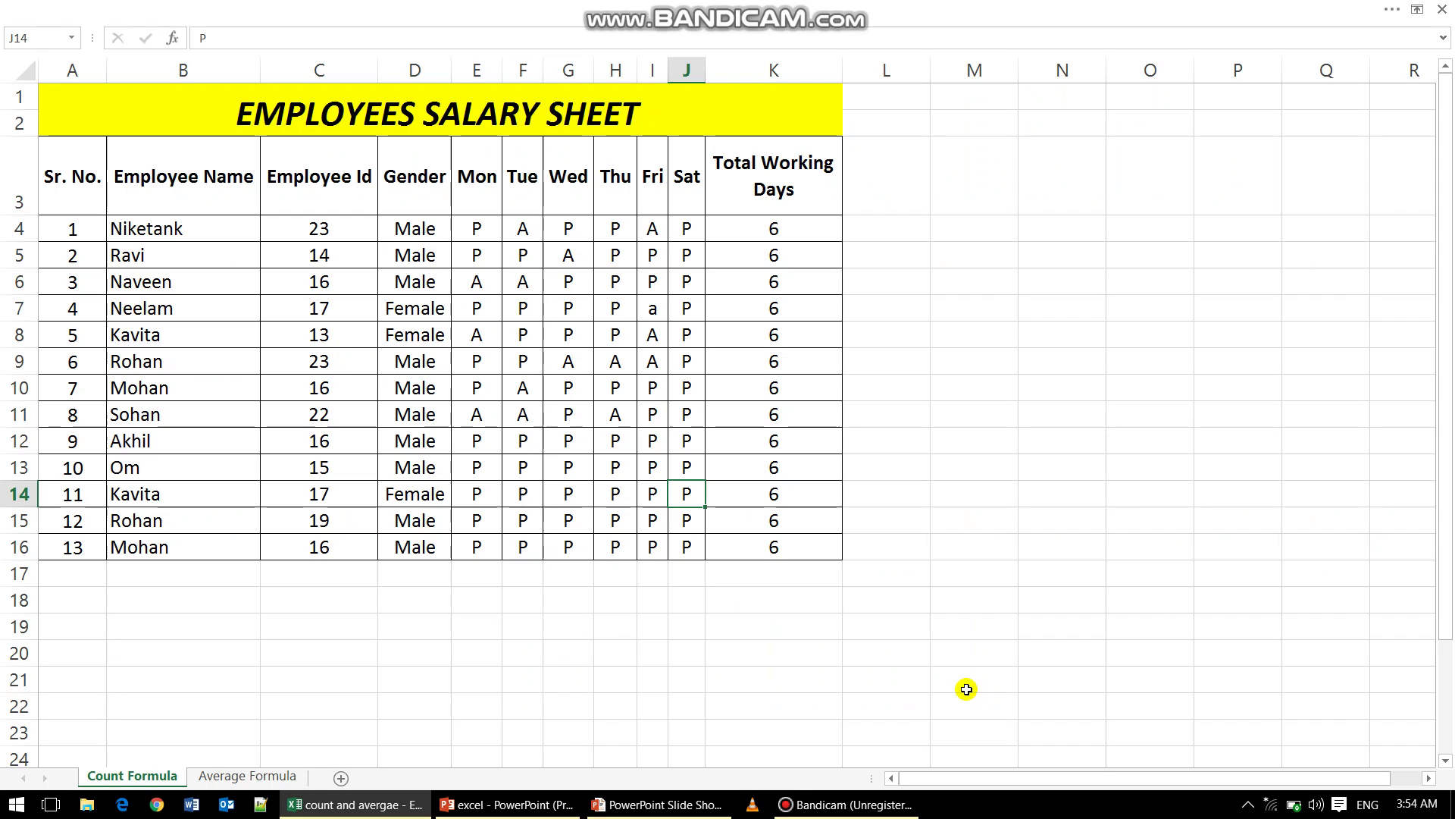
- Enter the text COUNTIF in cell K19 below the Total Working Days column
click(758, 633)
double_click(762, 634)
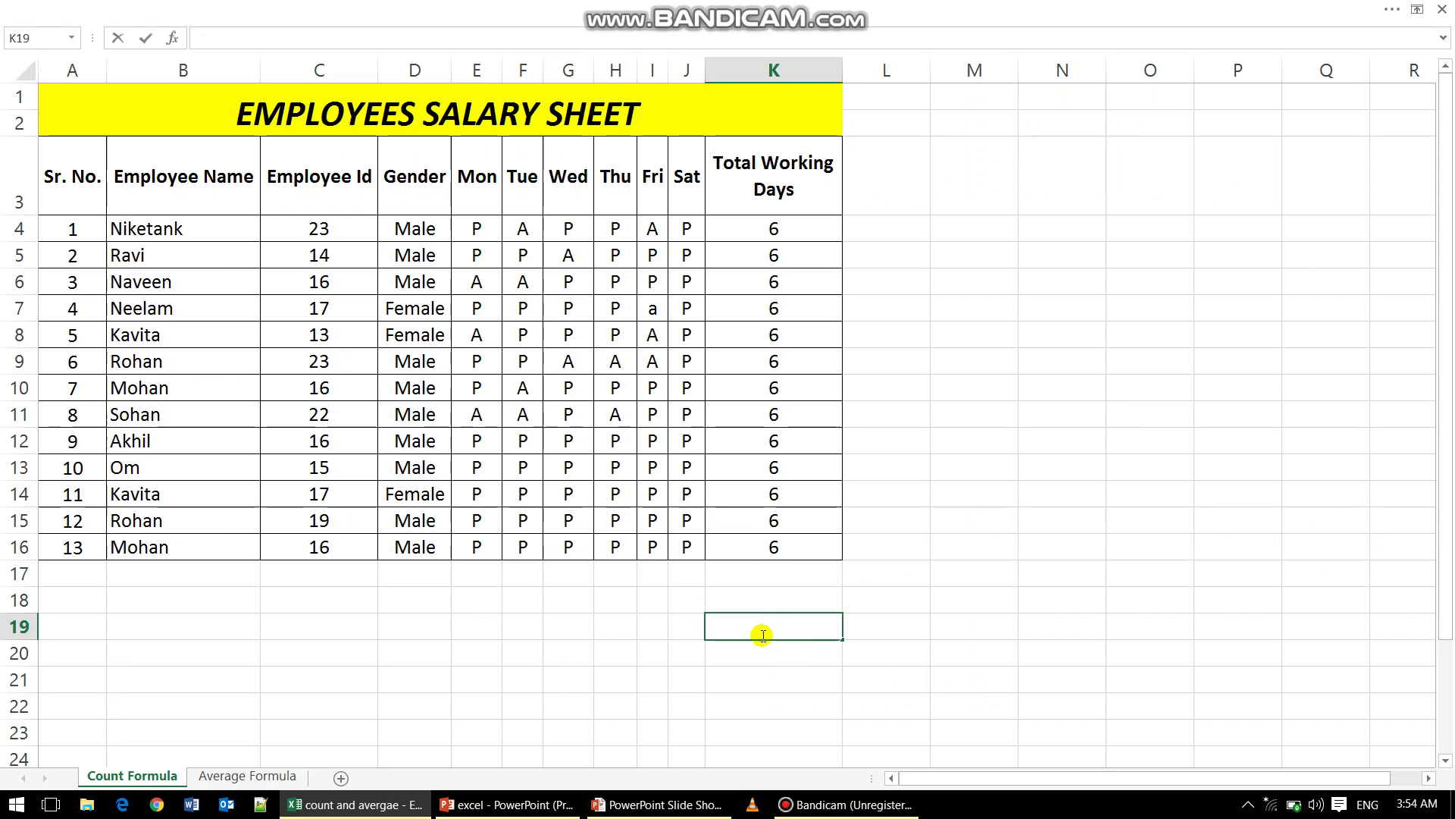
text(COUNTIF)
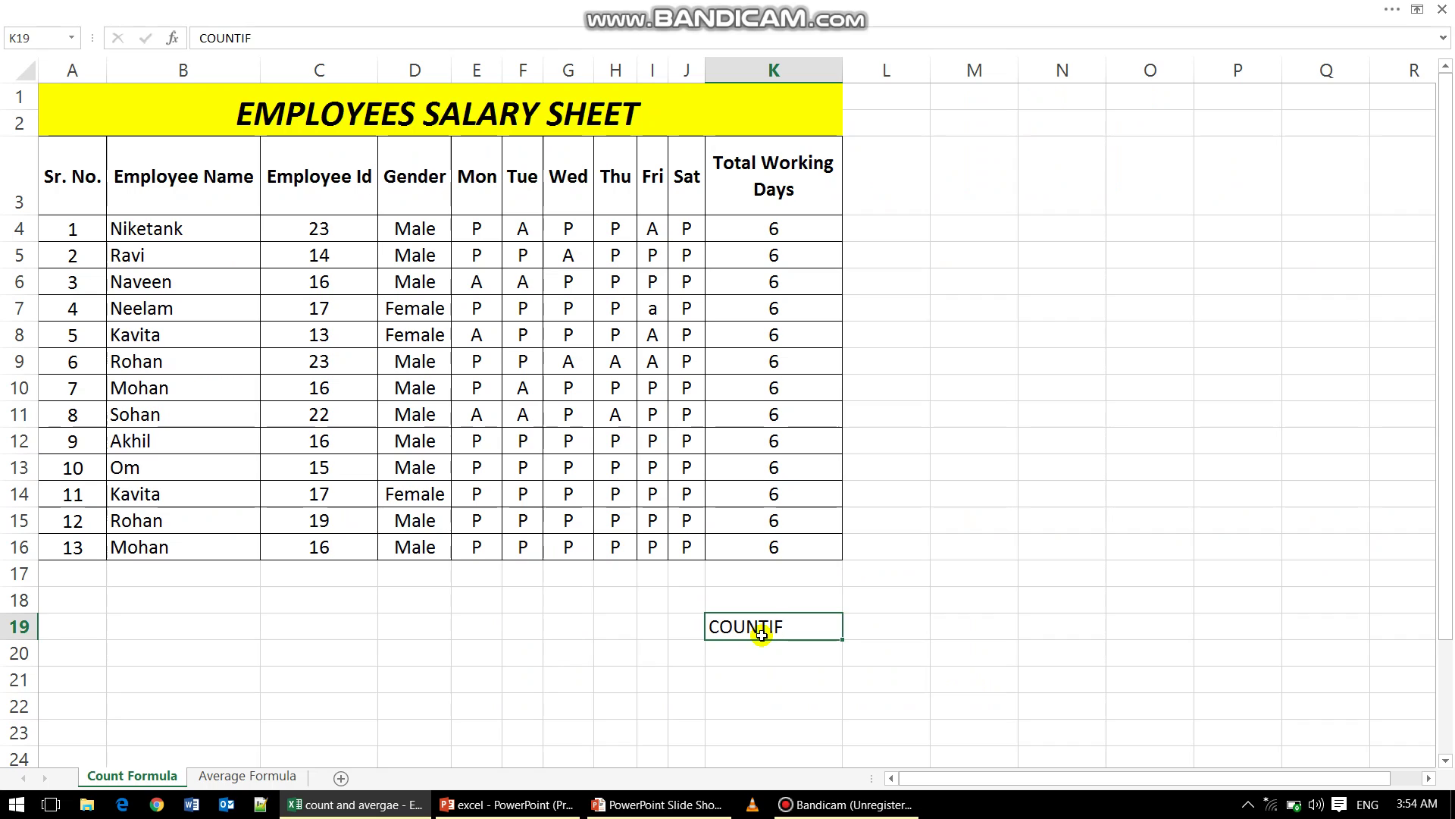
key(Return)
- Split the function name into its two parts, entering COUNT in K20 and IF in K21
text(C)
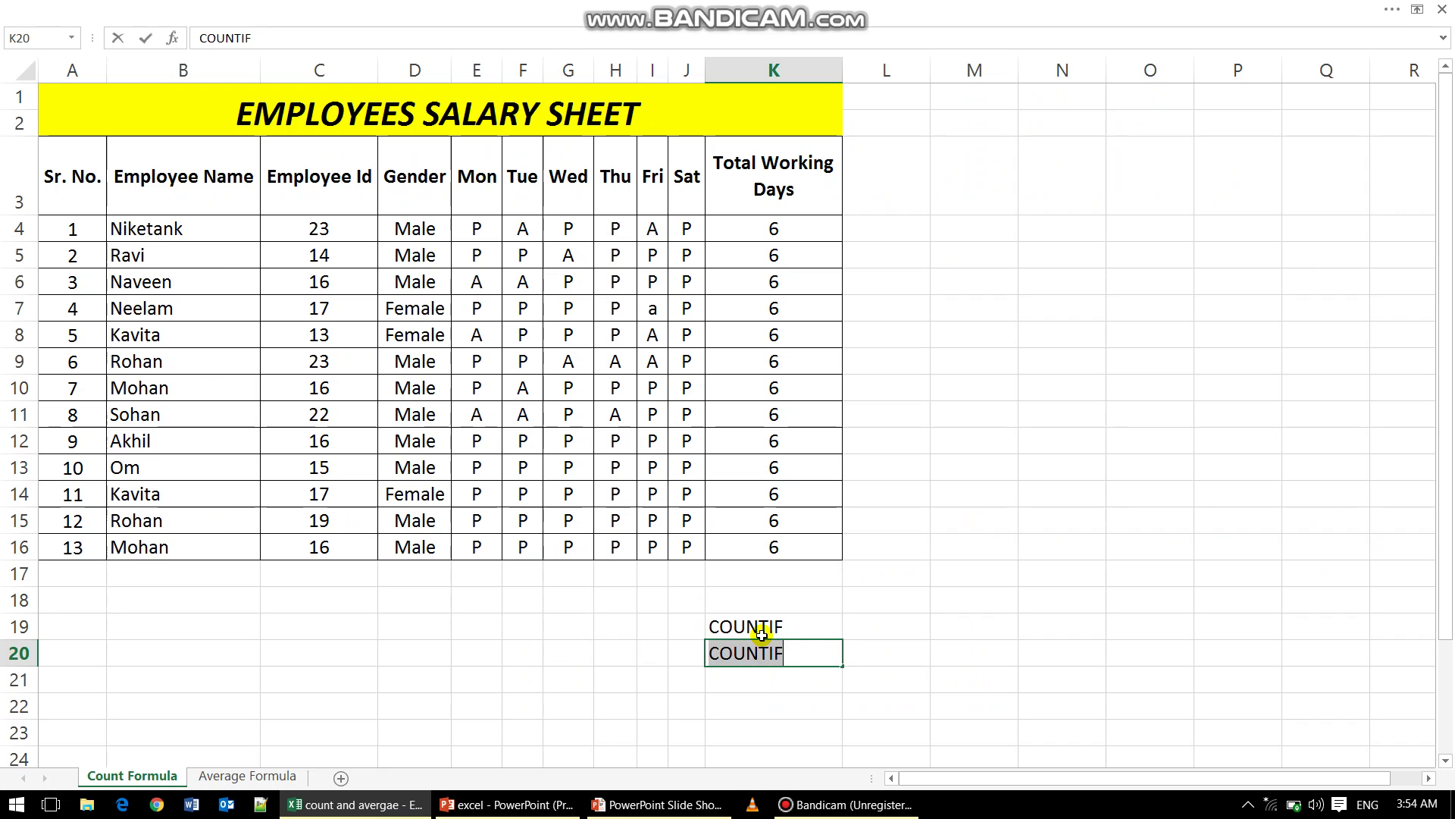
key(Return)
key(Up)
key(F2)
key(BackSpace)
key(BackSpace)
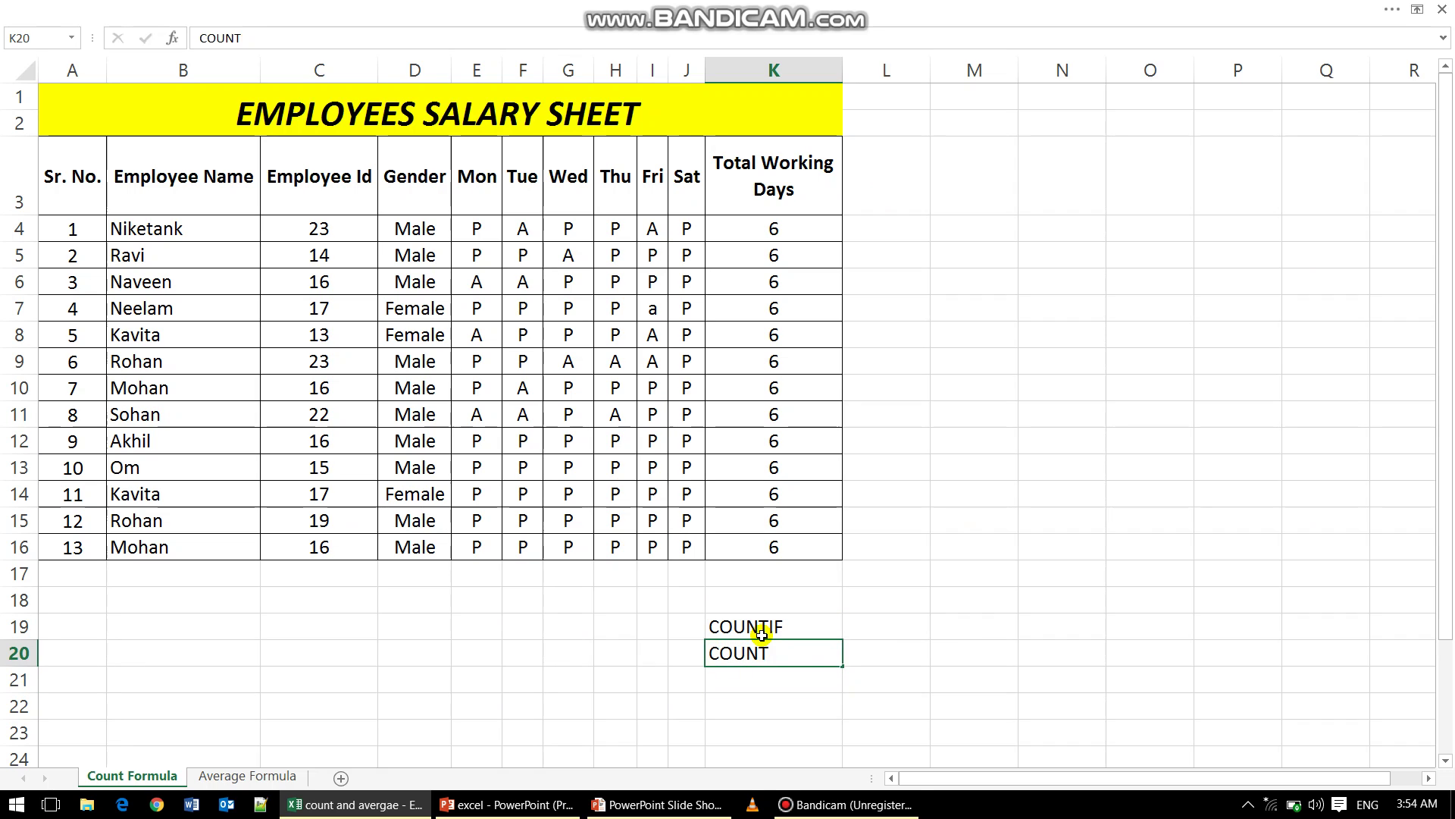
key(Return)
text(IF)
key(Return)
key(Up)
key(Up)
key(shift+Down)
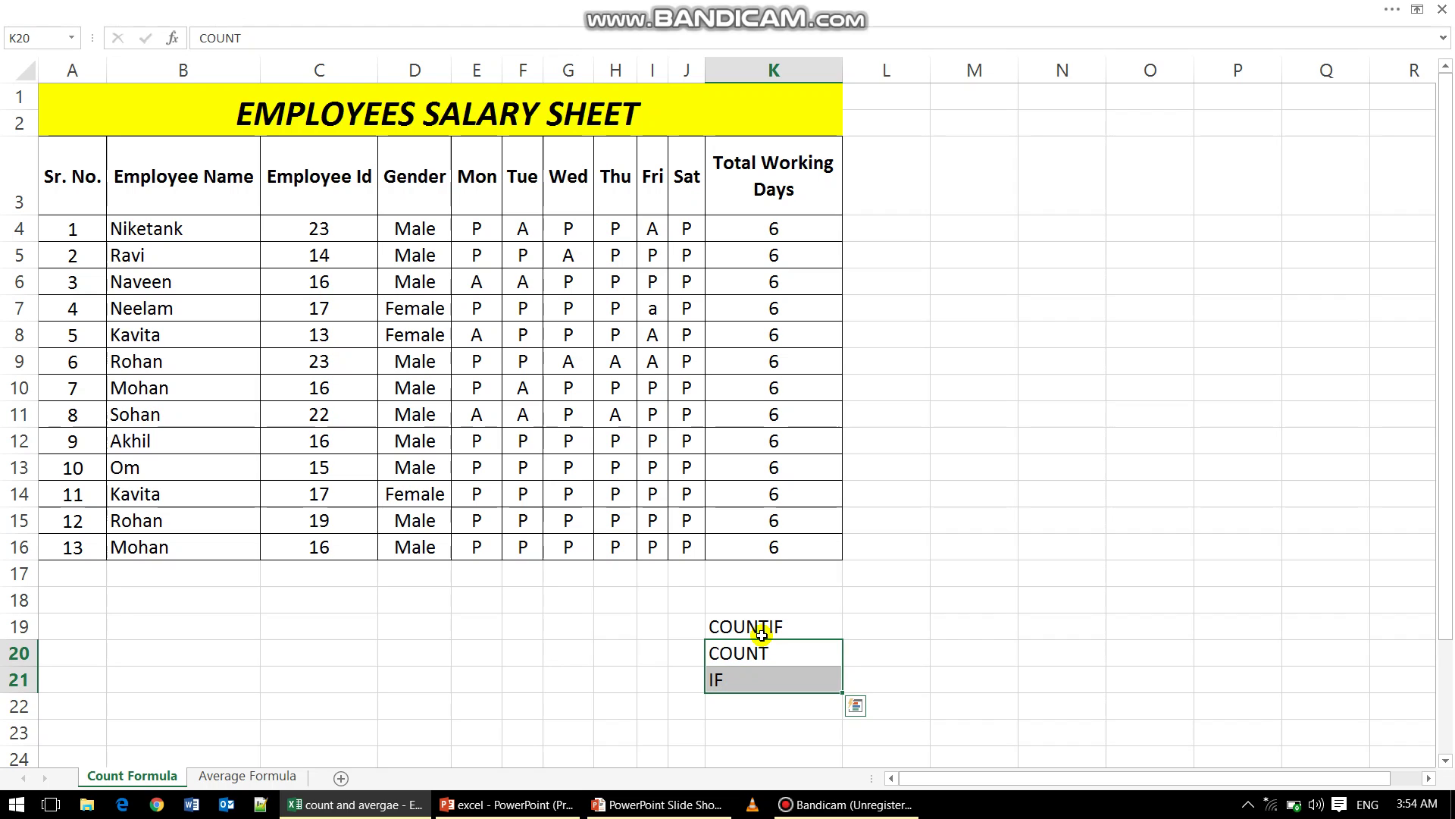
key(Up)
key(Down)
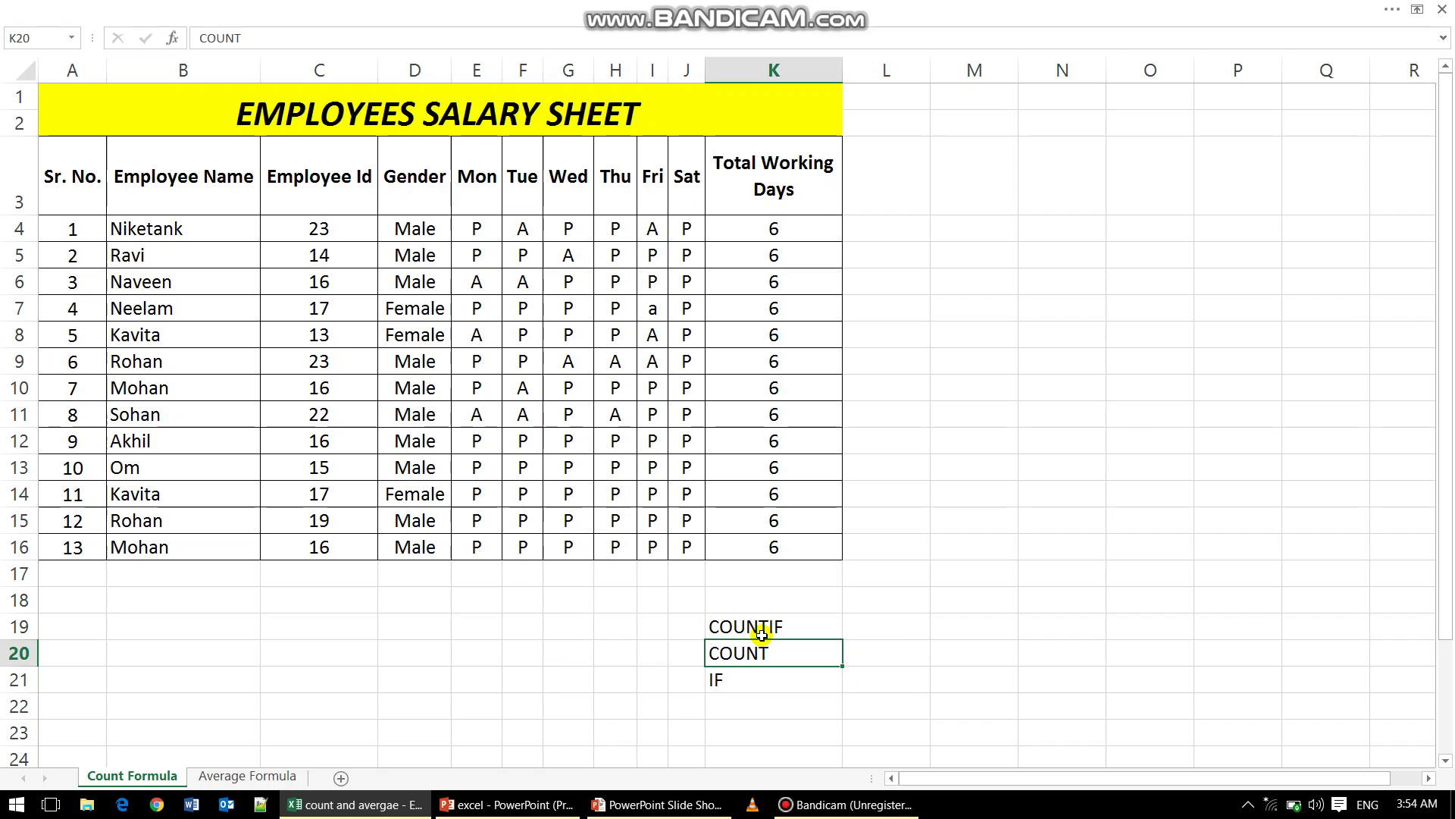
key(shift+Down)
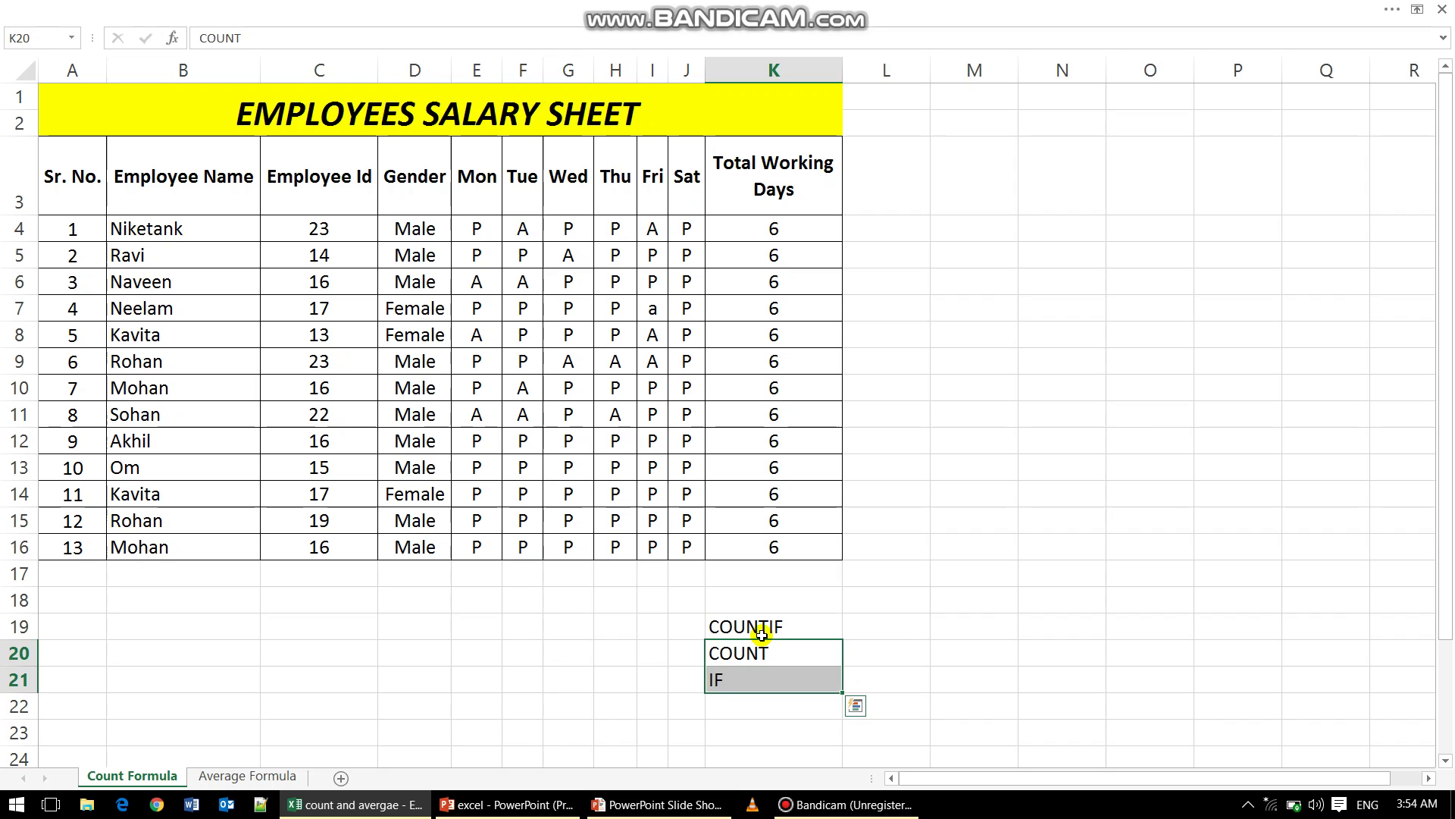
key(Up)
key(Down)
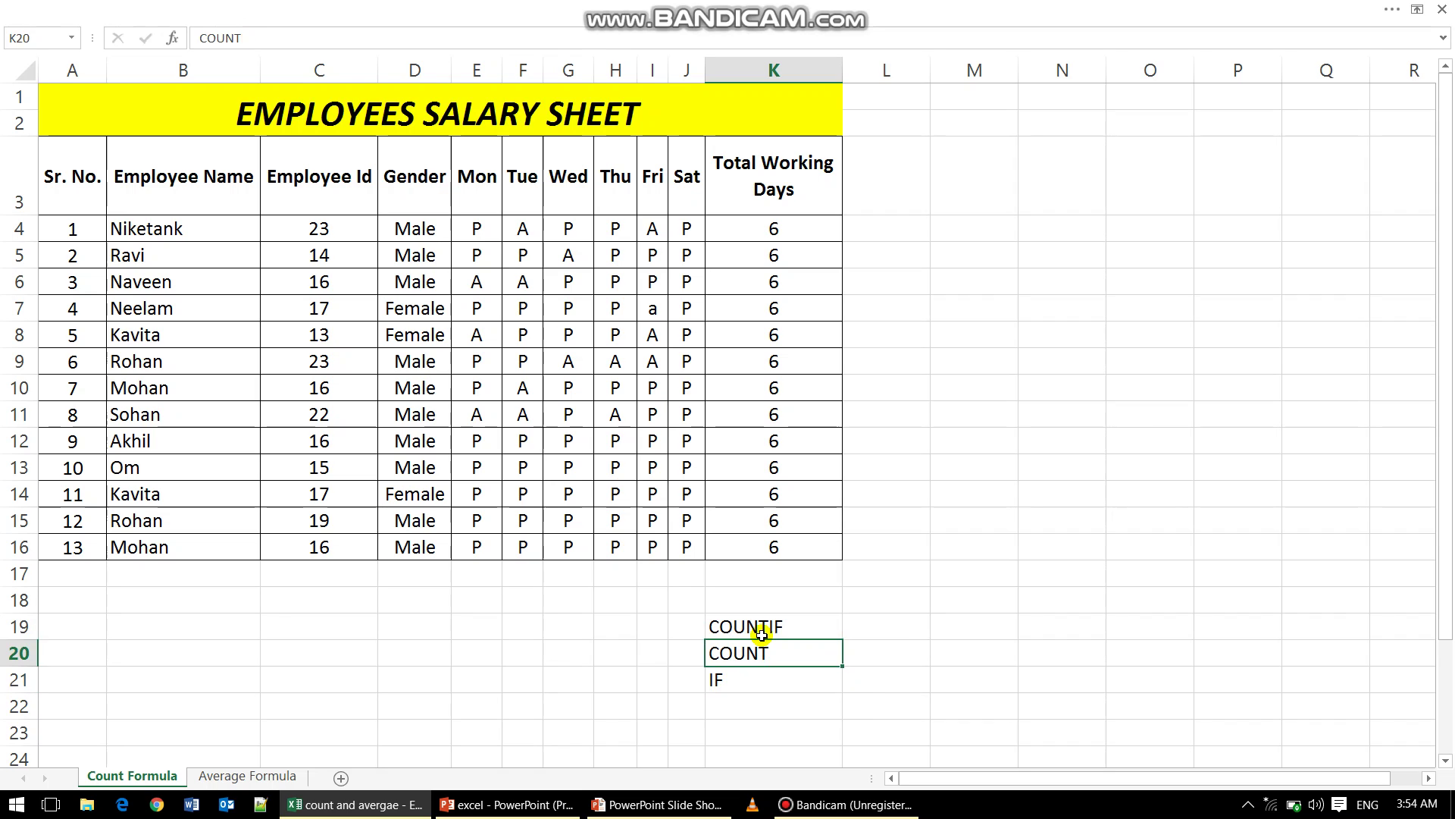
key(shift+Down)
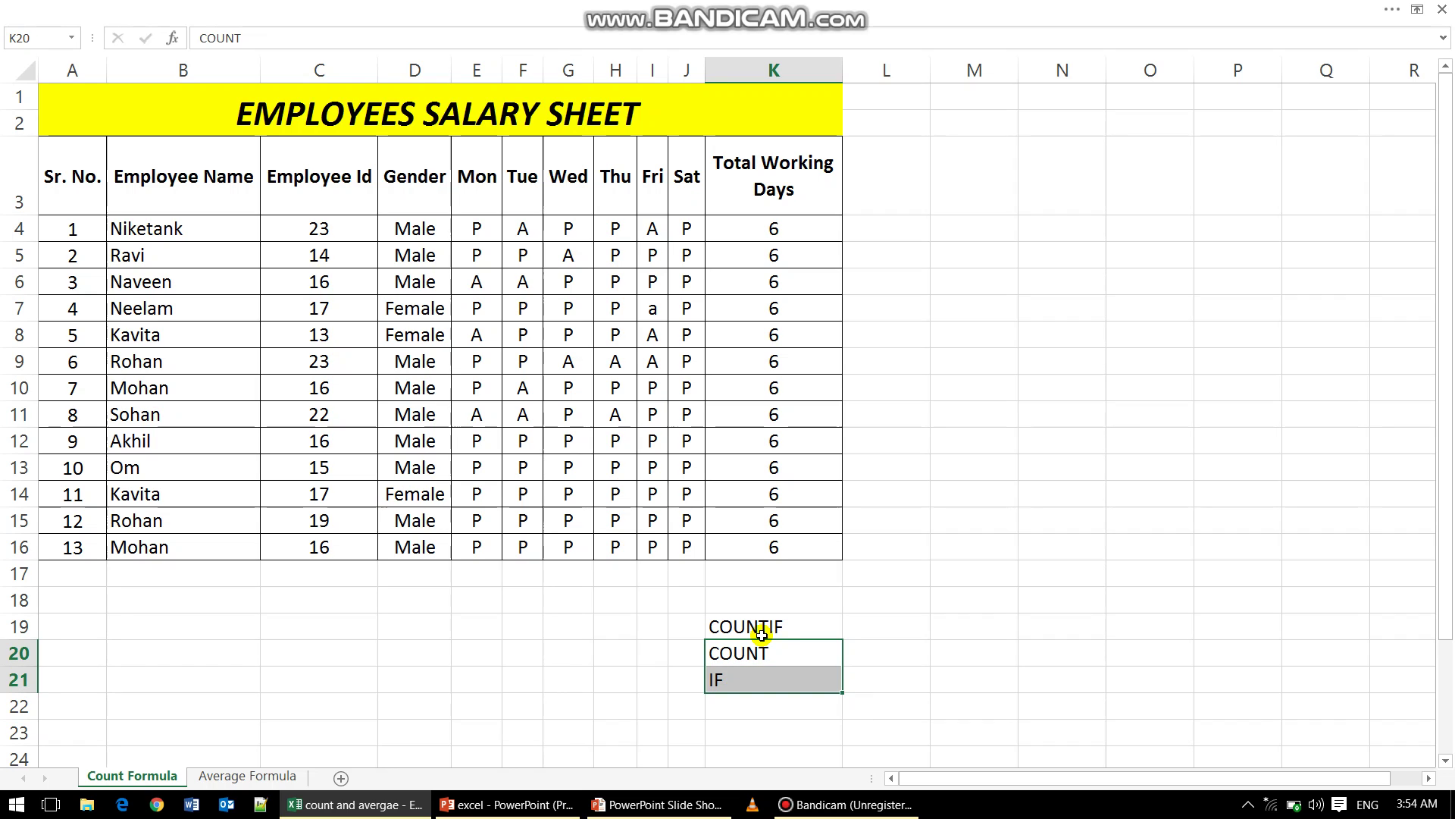
key(Up)
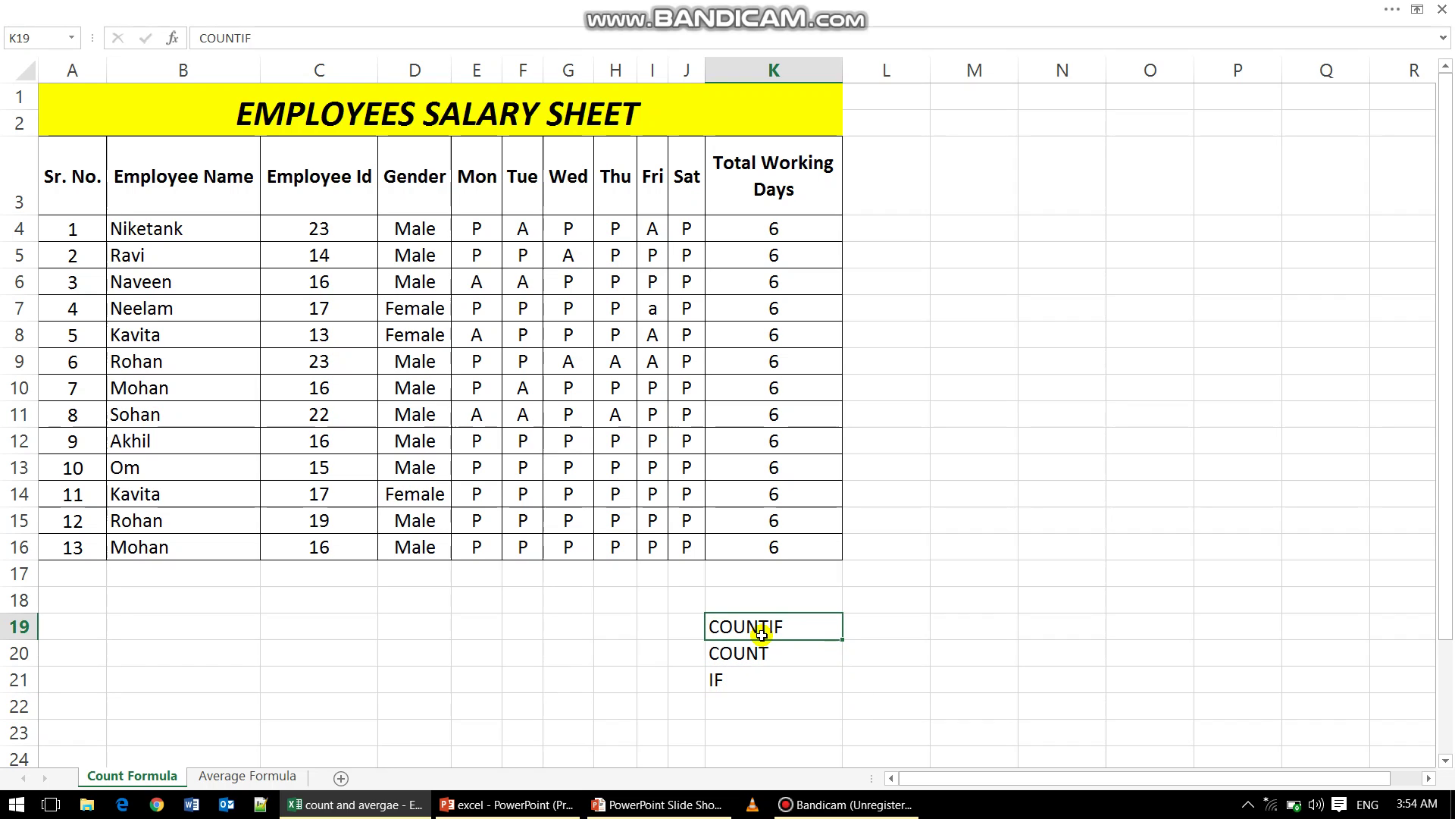
key(Down)
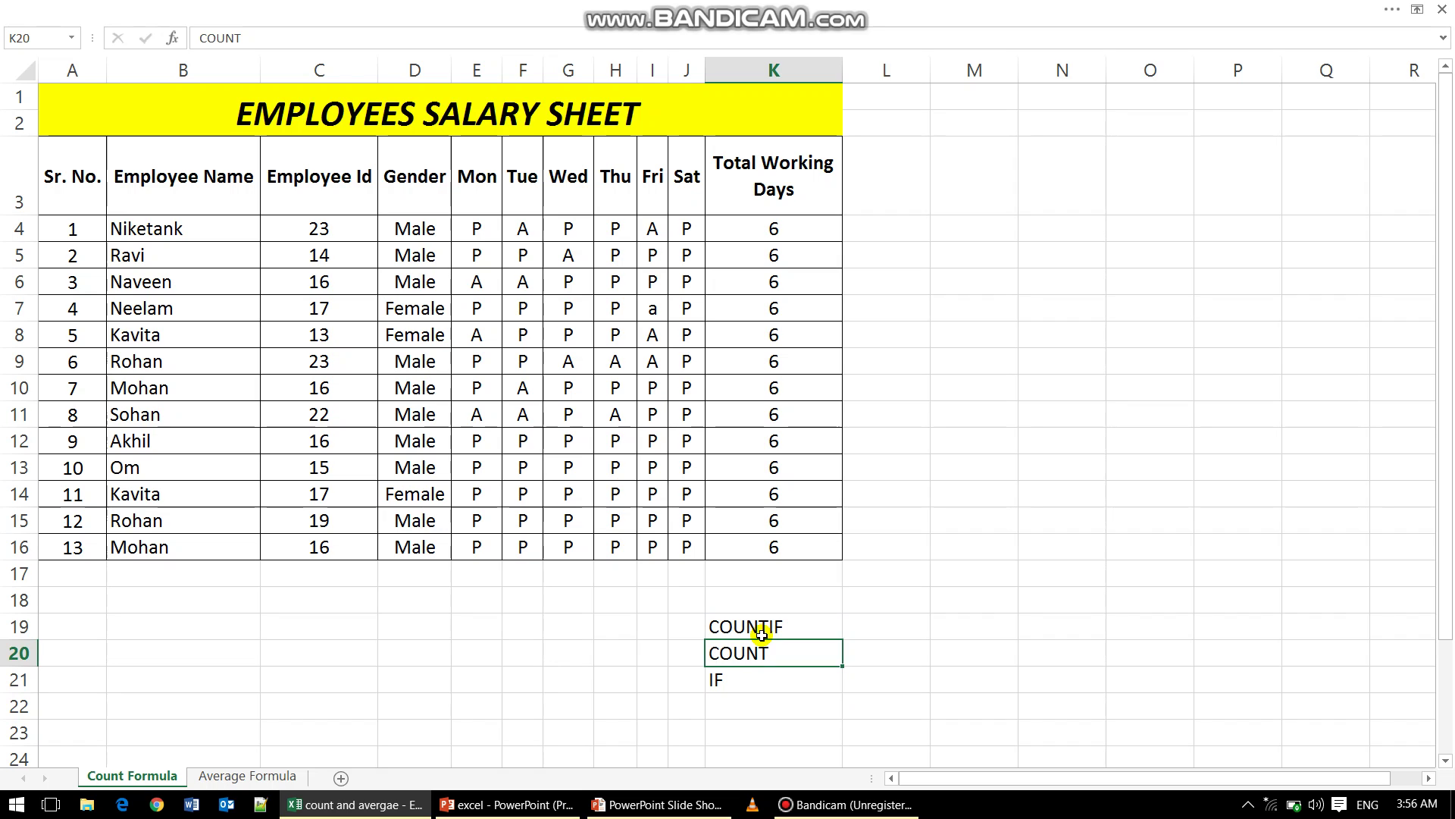
- Clear the function name notes from cells K19 to K21
click(762, 635)
key(shift+Down)
key(shift+Down)
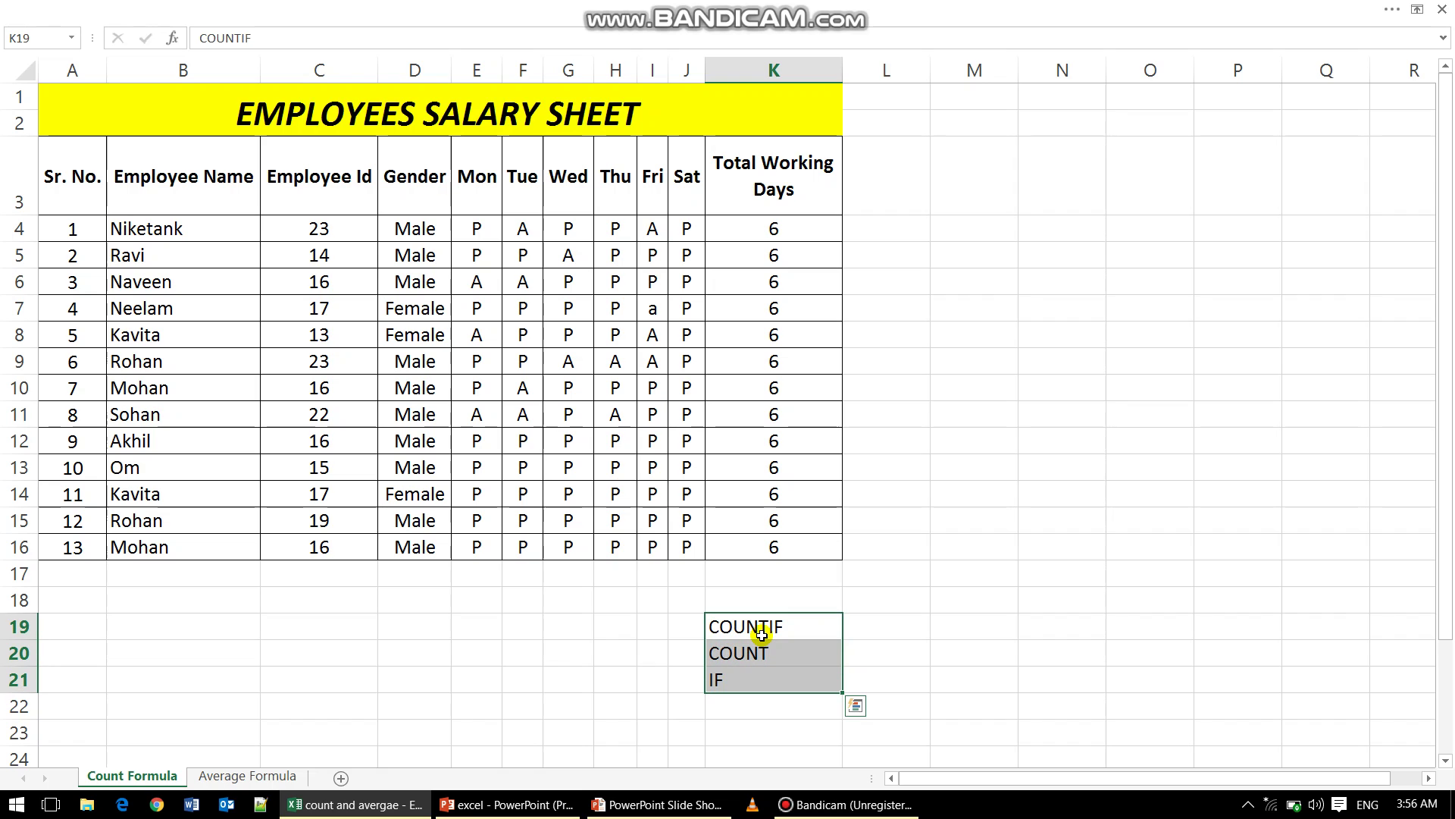
key(Delete)
key(Left)
key(Left)
key(Left)
key(Left)
key(Left)
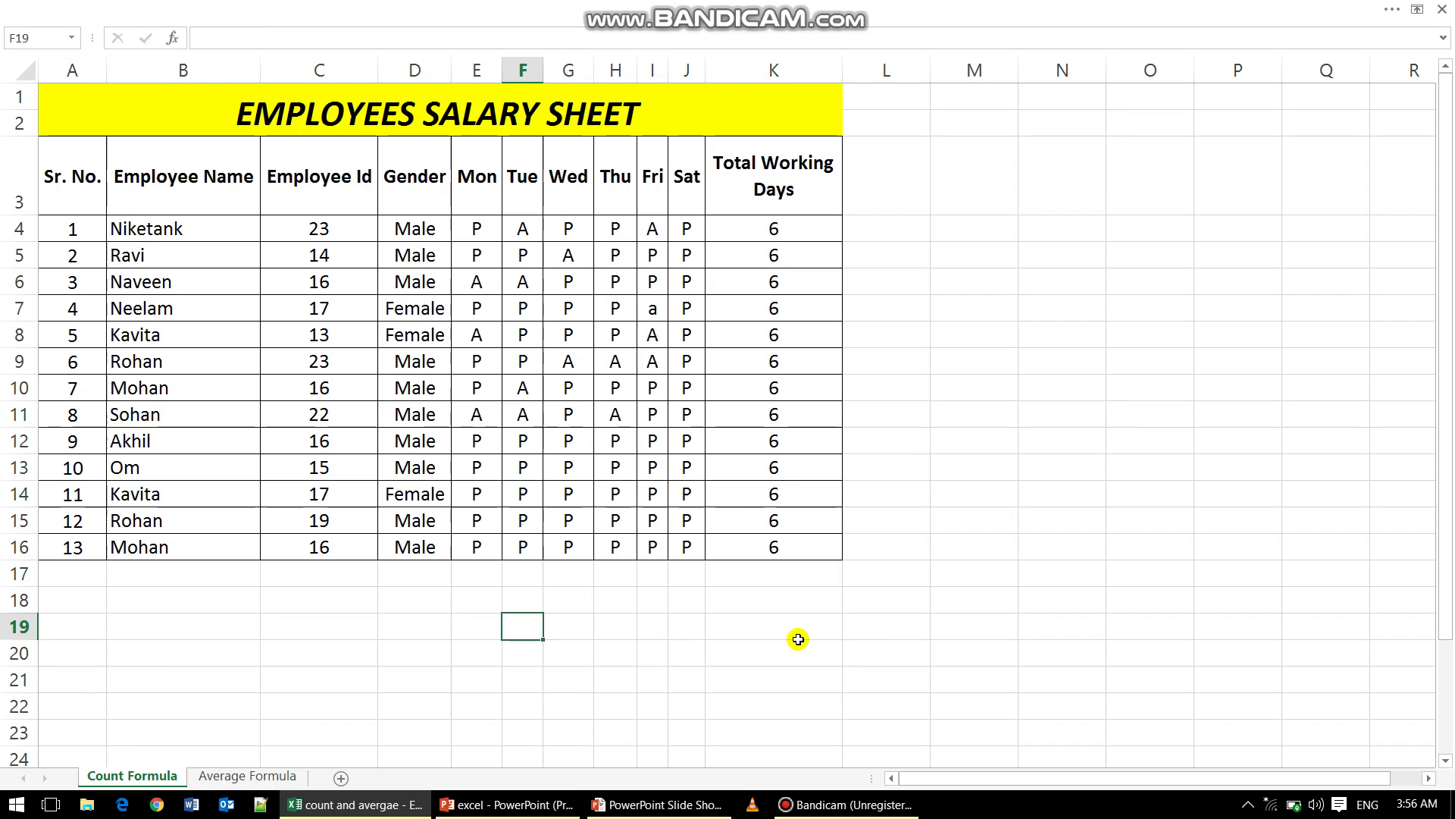
click(614, 627)
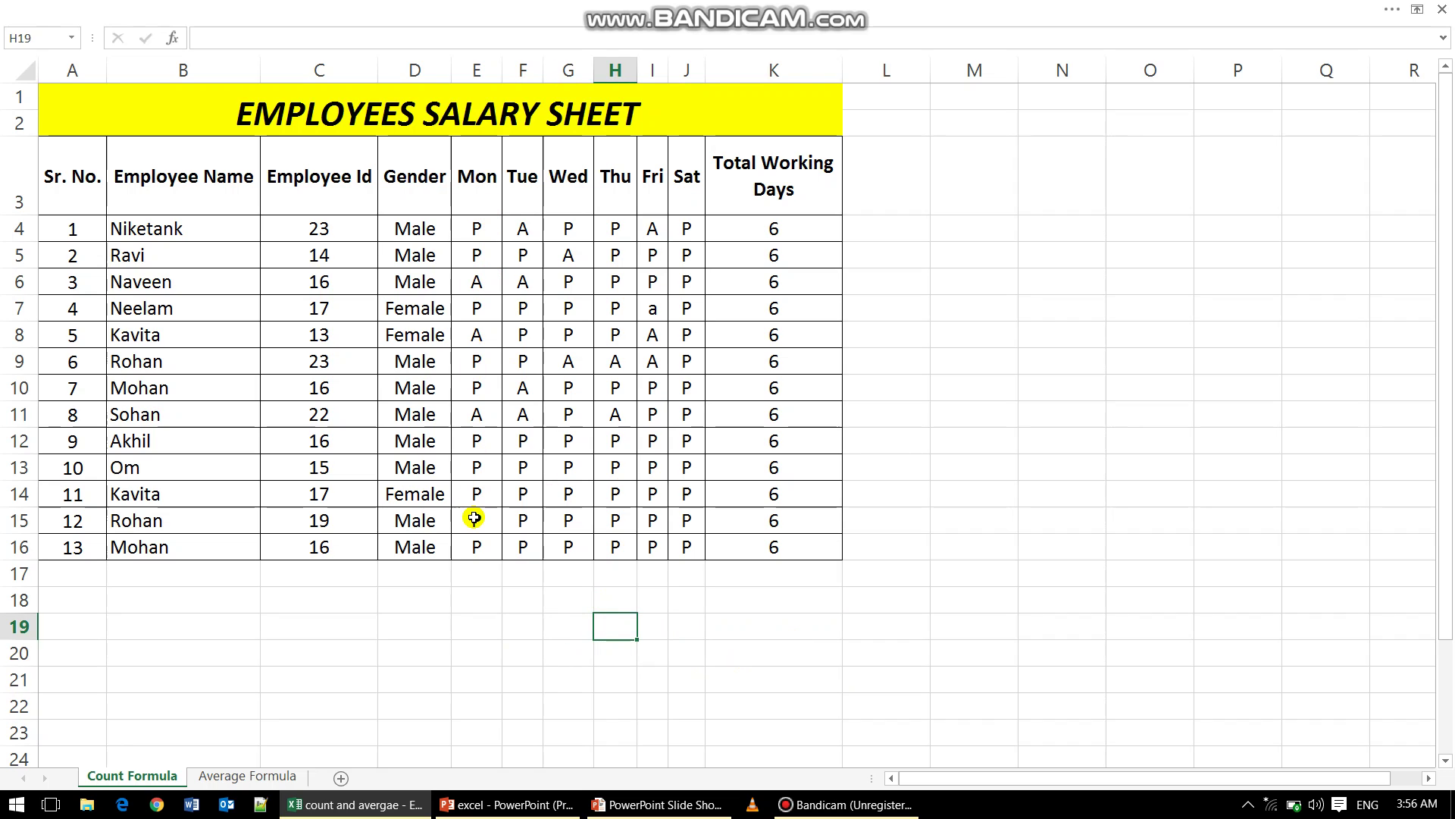
- Count Monday's present marks in K20 with the formula =COUNTIF(E4:E16,"P")
click(764, 646)
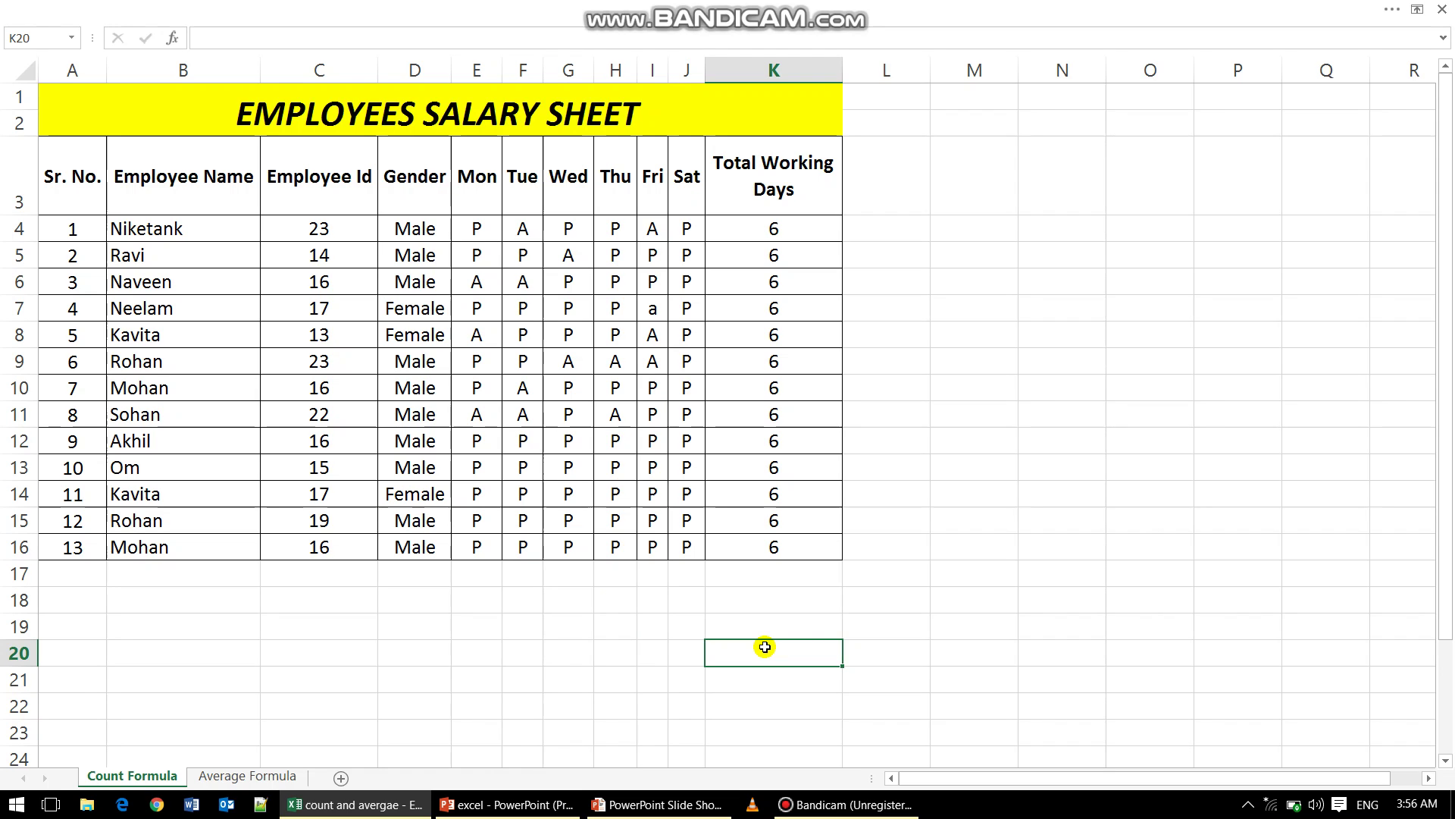
text(=COUNTIF)
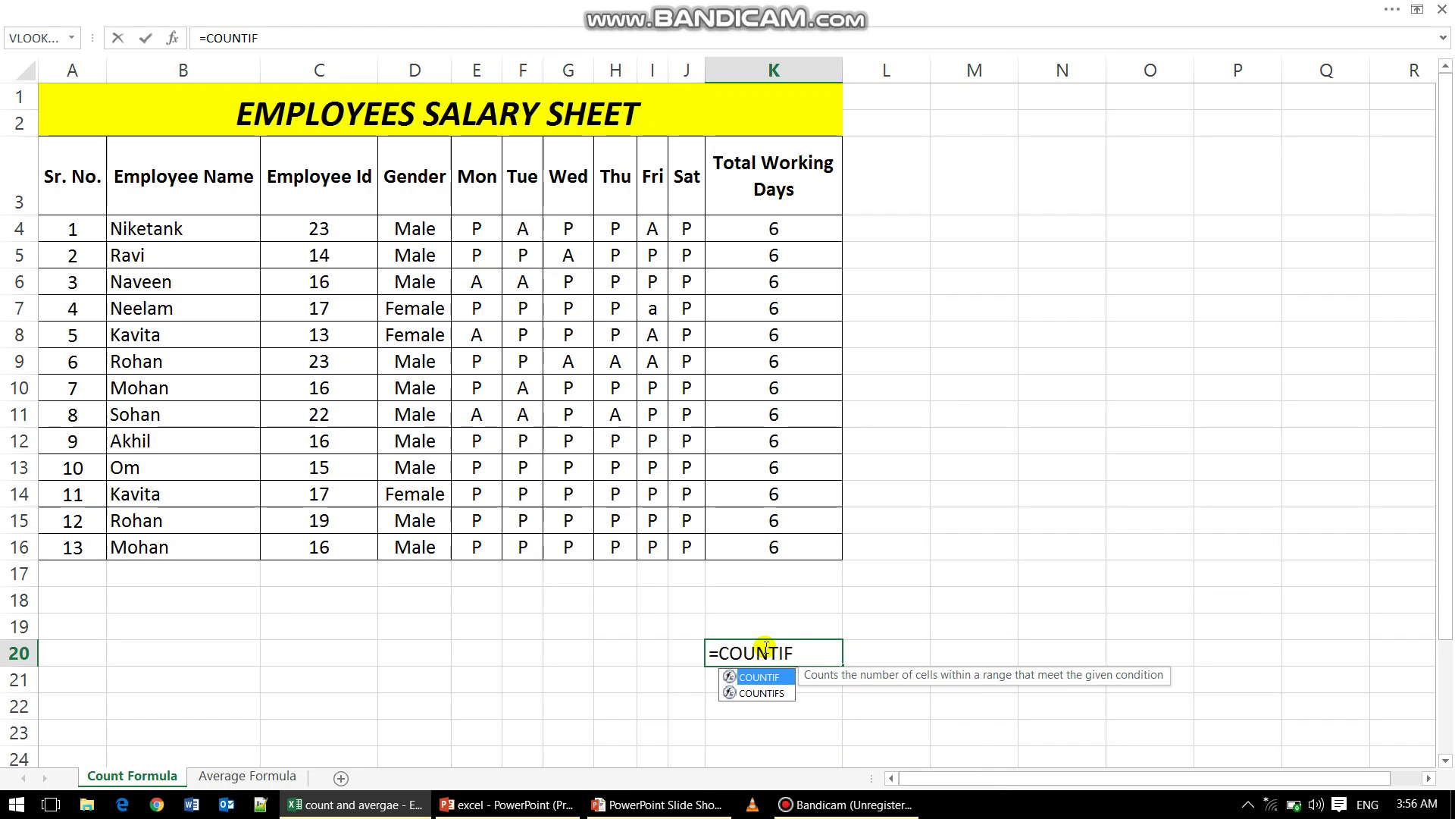
text(()
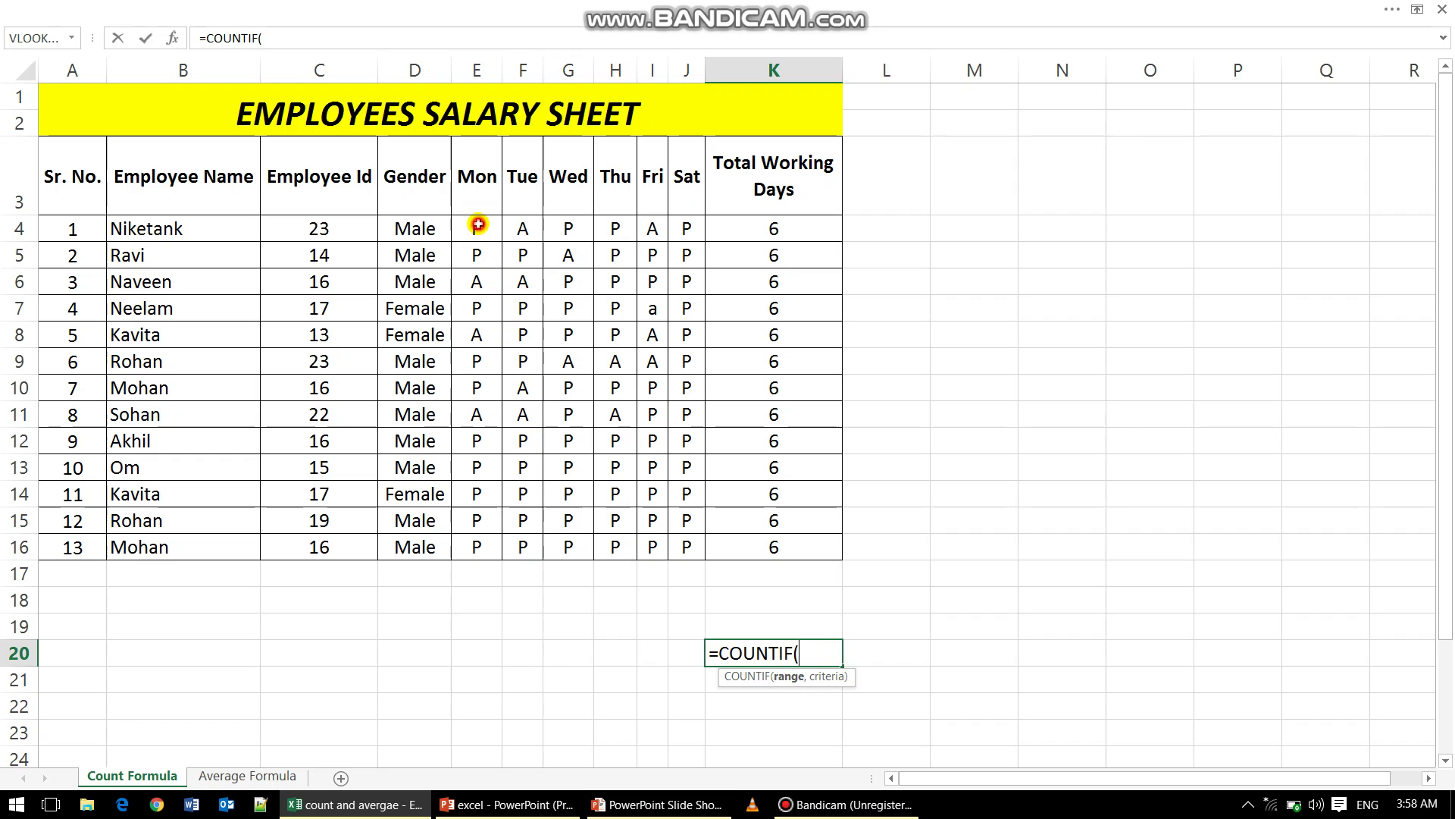
drag(477, 225, 481, 546)
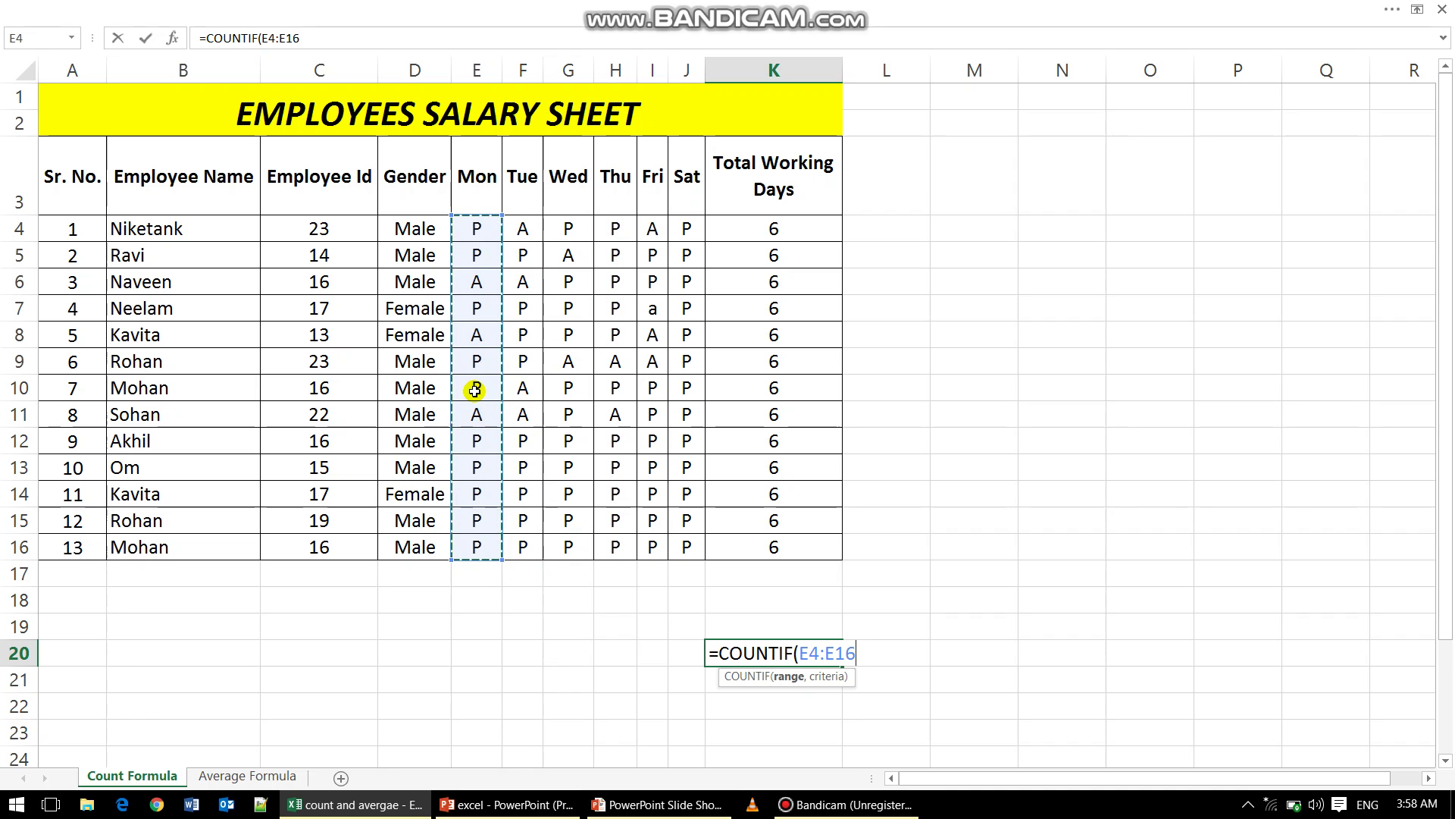
text(,)
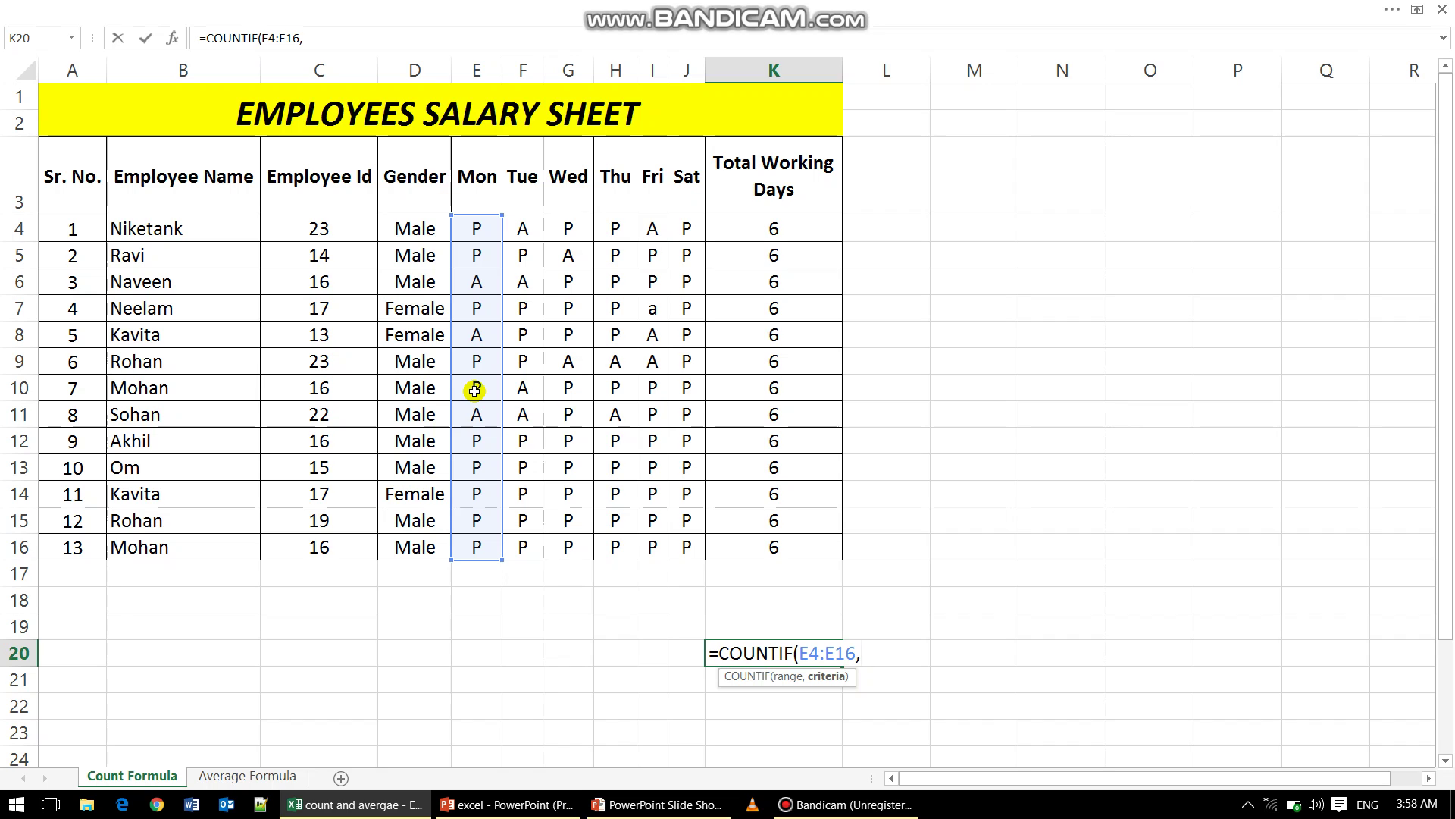
text("P"))
key(Return)
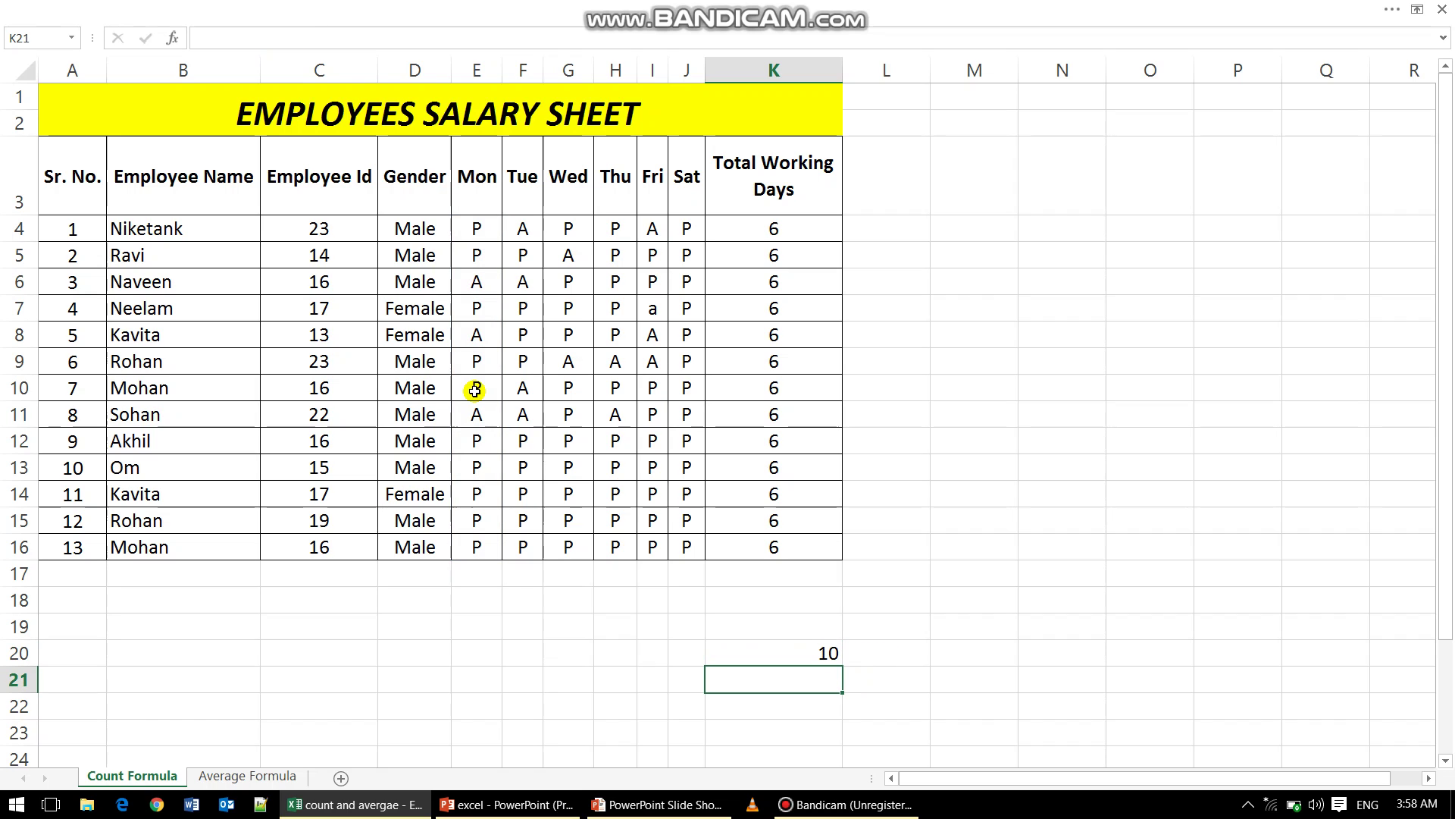
- Go through the Monday attendance marks in E4:E16 one by one and compare them with the count in K20
key(Up)
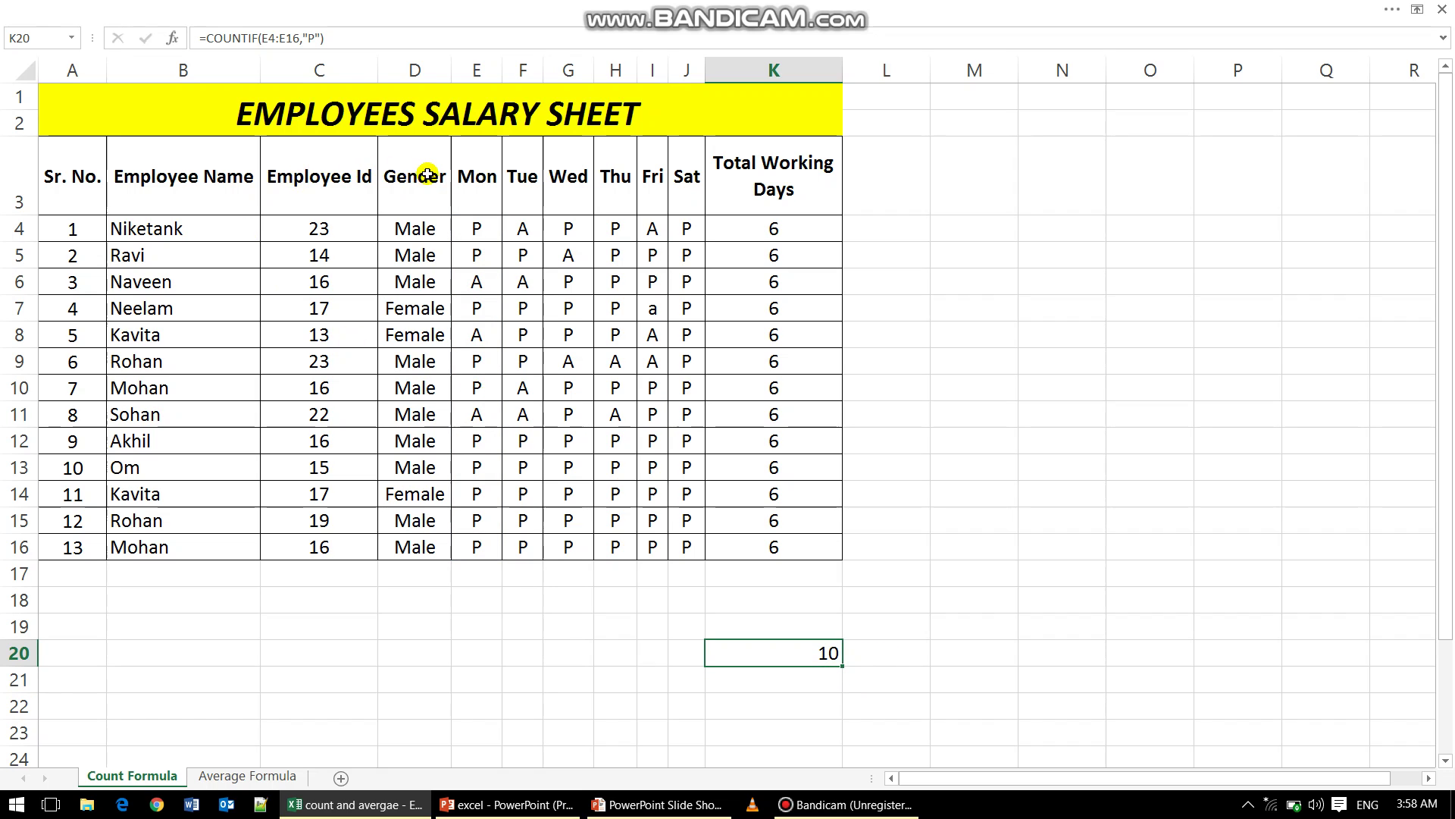
drag(483, 228, 479, 548)
click(479, 547)
click(482, 520)
click(481, 493)
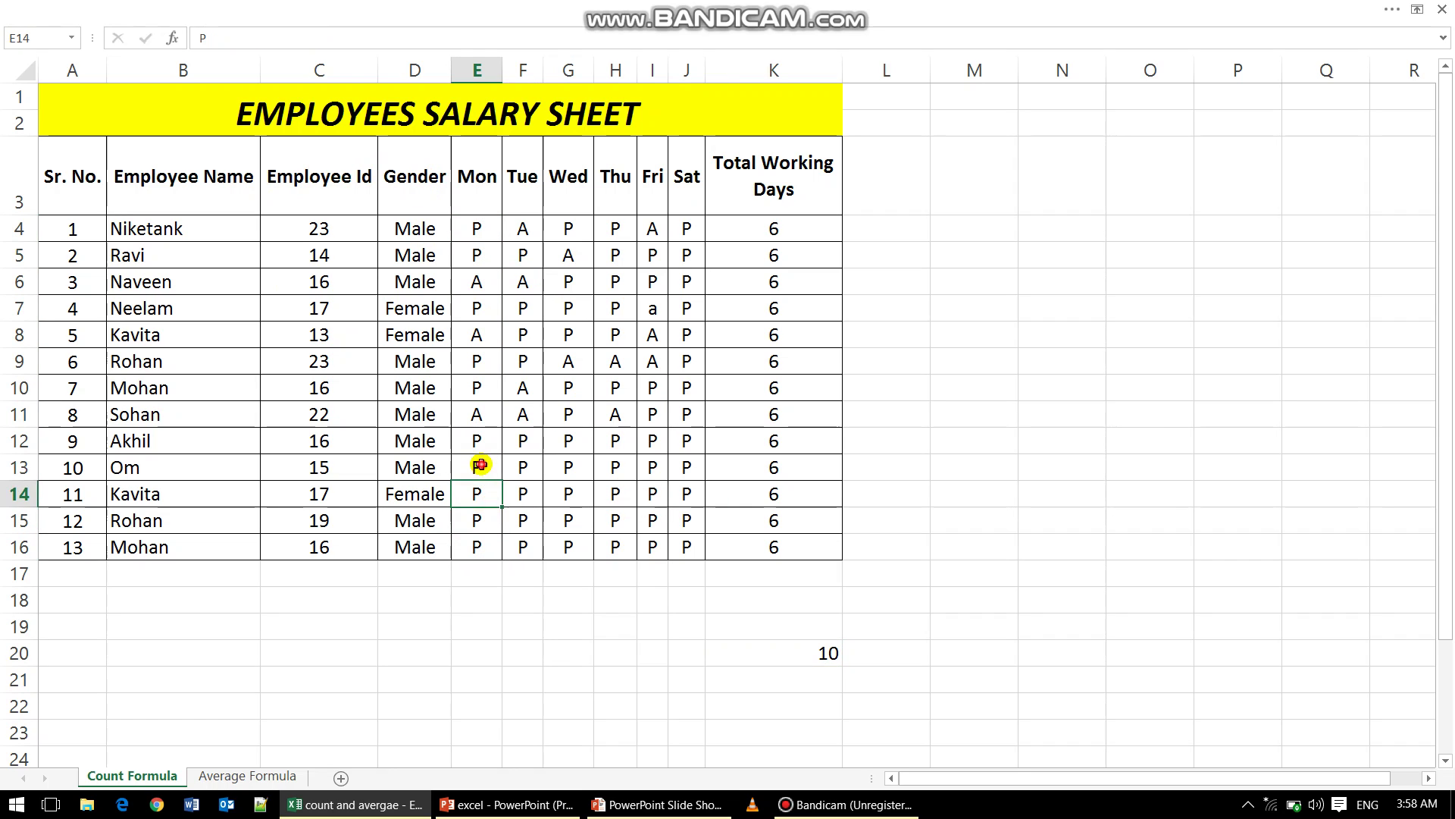
click(481, 467)
click(482, 439)
click(482, 414)
click(480, 387)
click(481, 361)
click(481, 334)
click(481, 308)
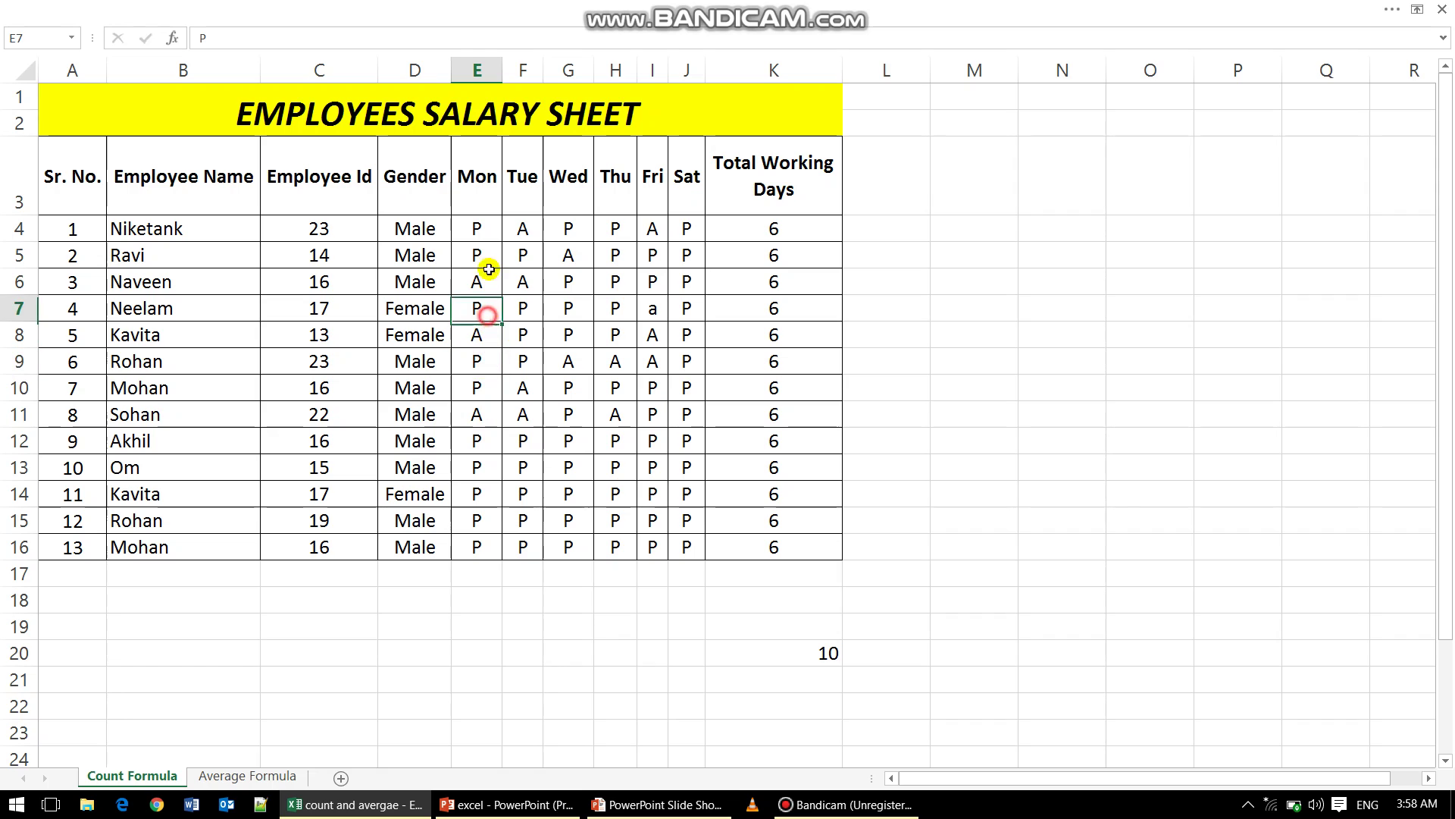
click(482, 281)
click(484, 255)
click(491, 232)
click(789, 656)
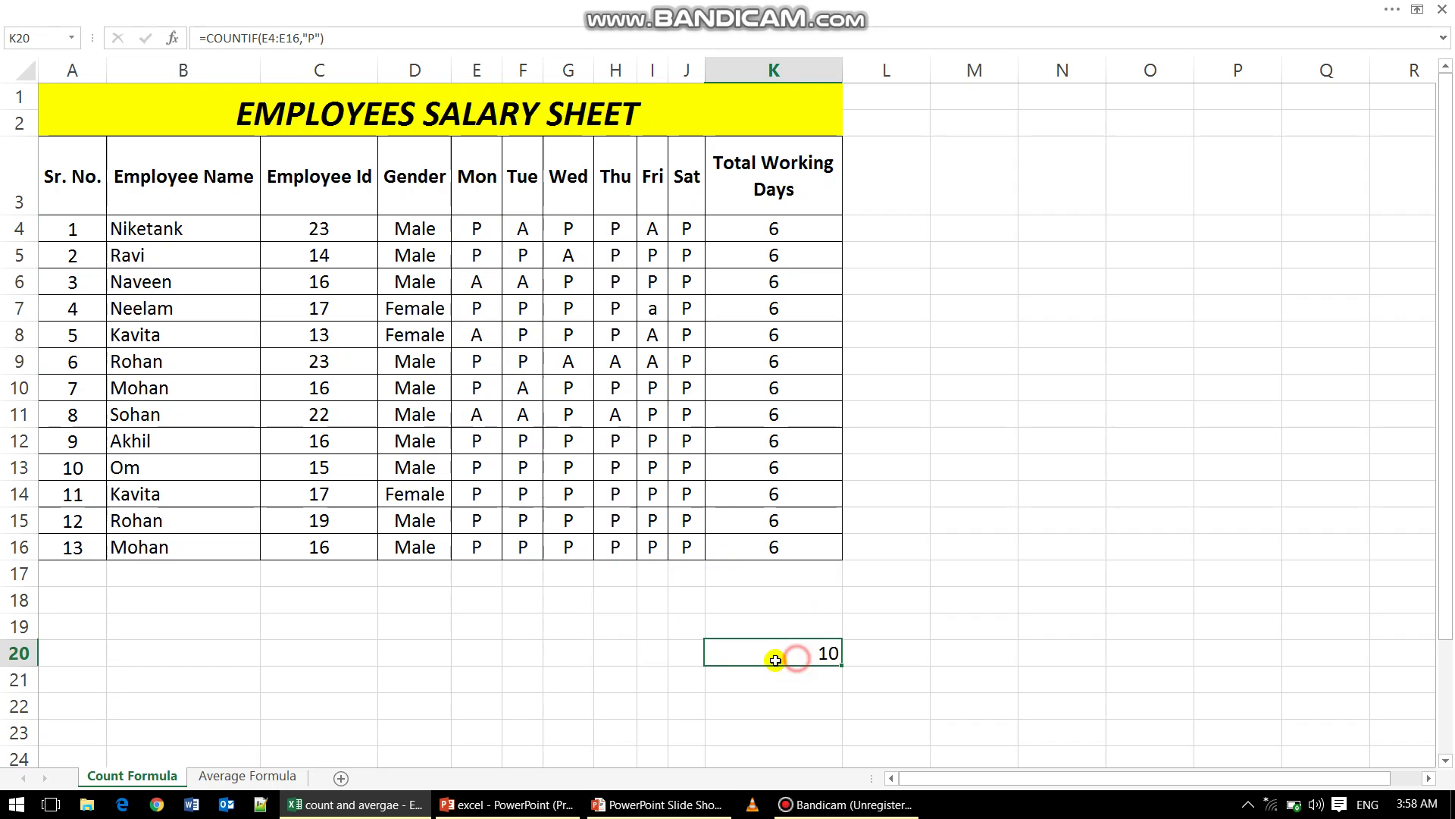
- Begin a COUNTIF formula in L20 with the Gender entries D4:D16 as its range
click(908, 652)
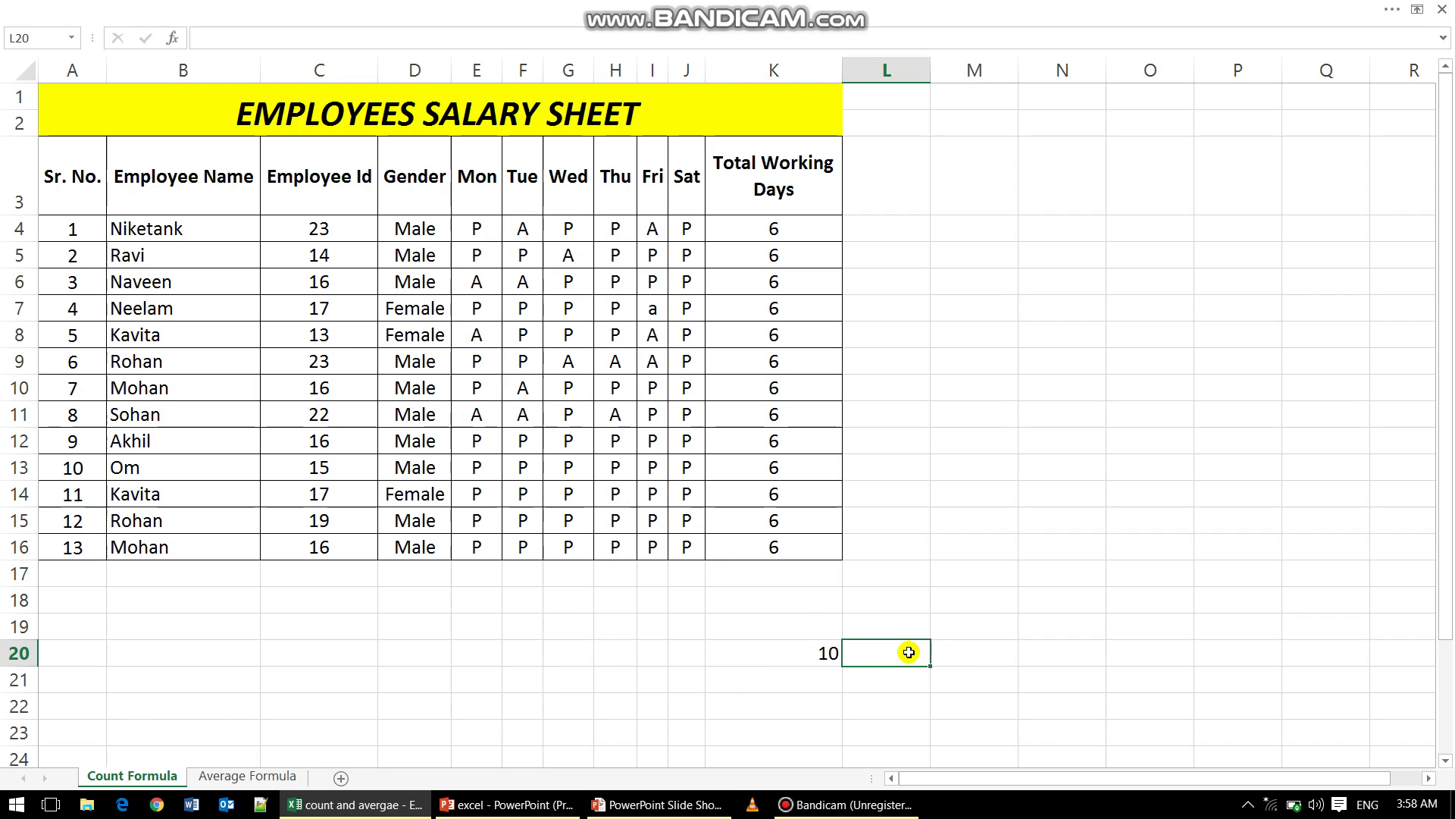
text(=COUNT)
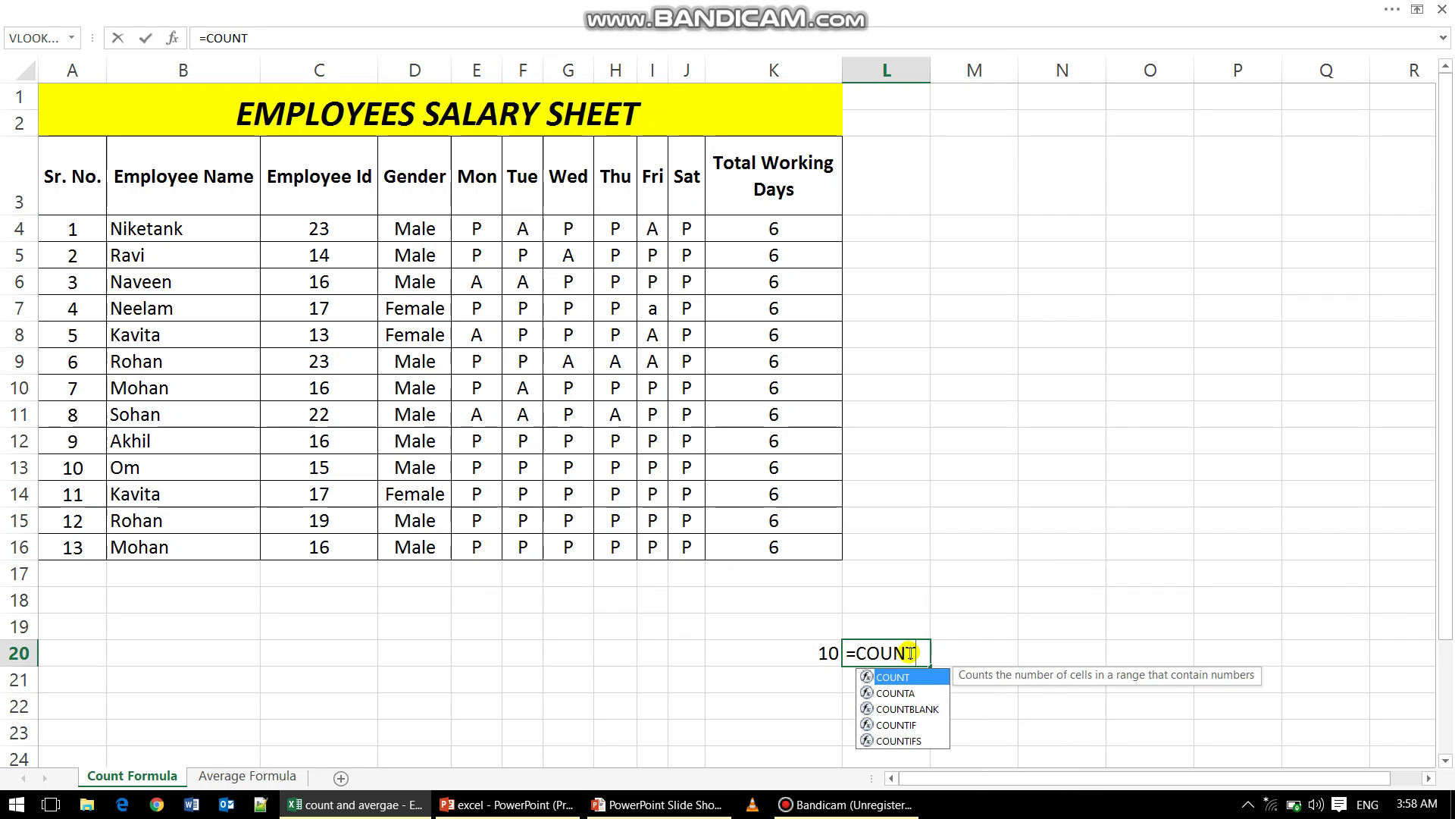
text(IF()
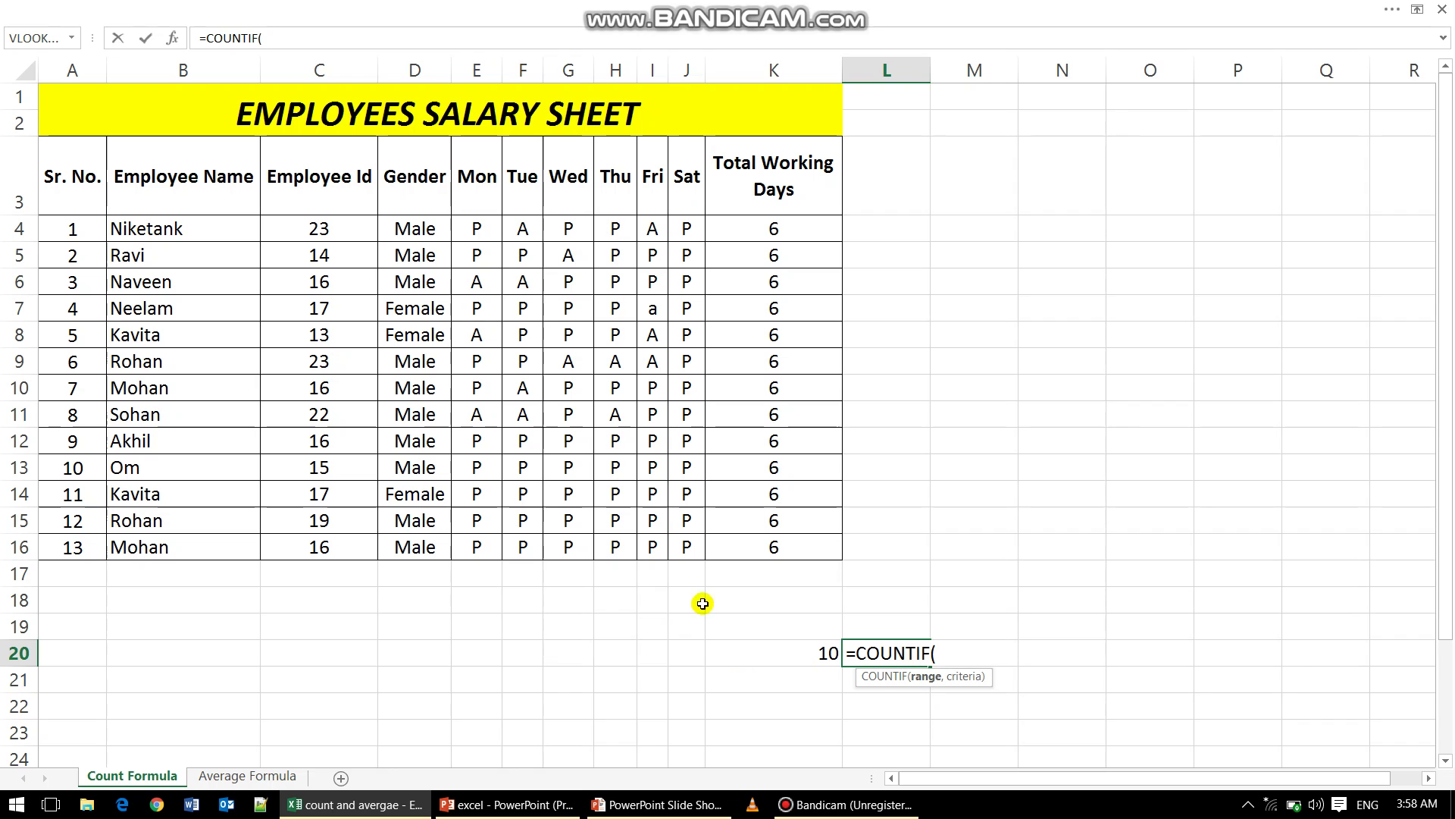
drag(412, 228, 427, 549)
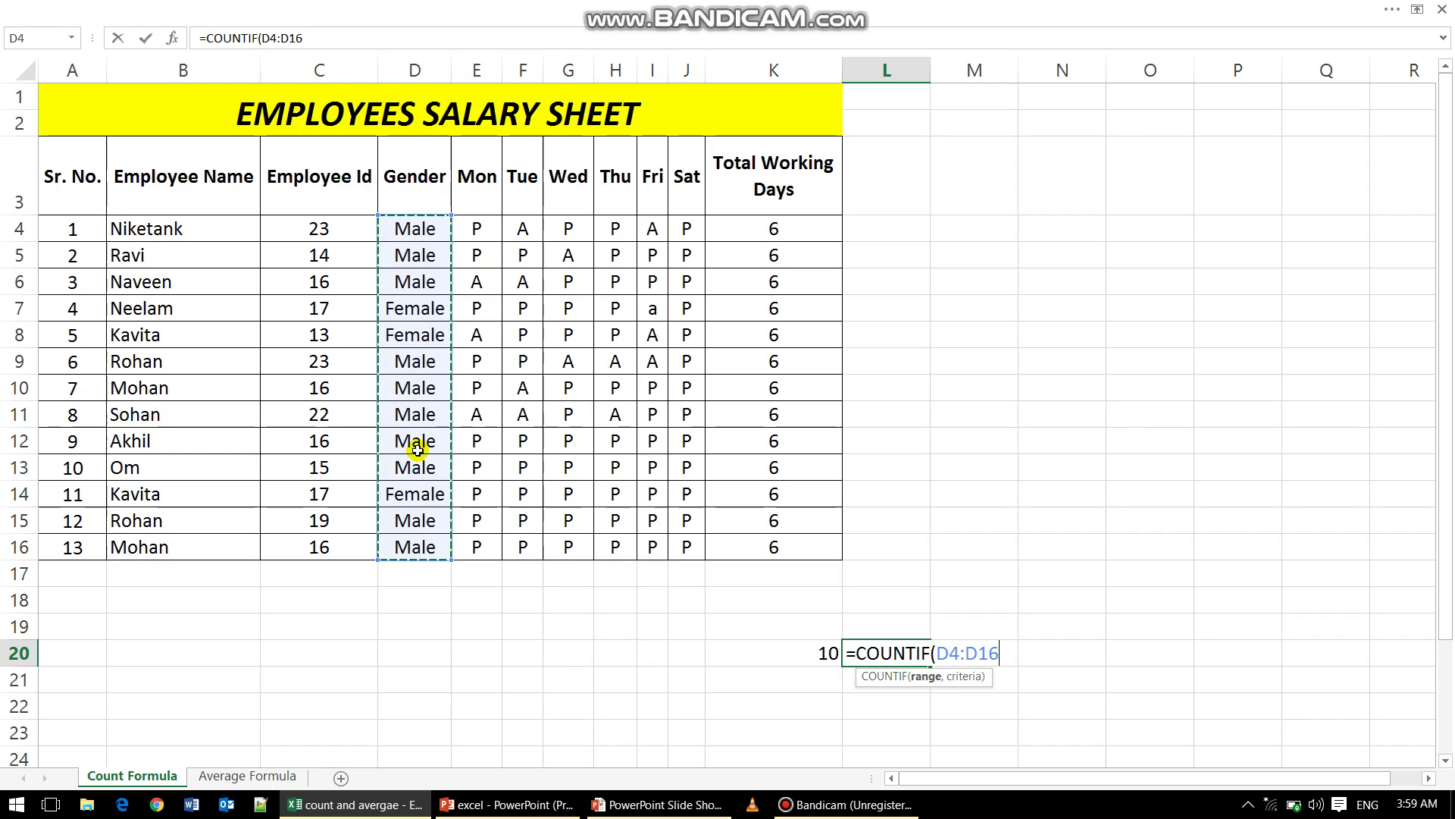
text(,)
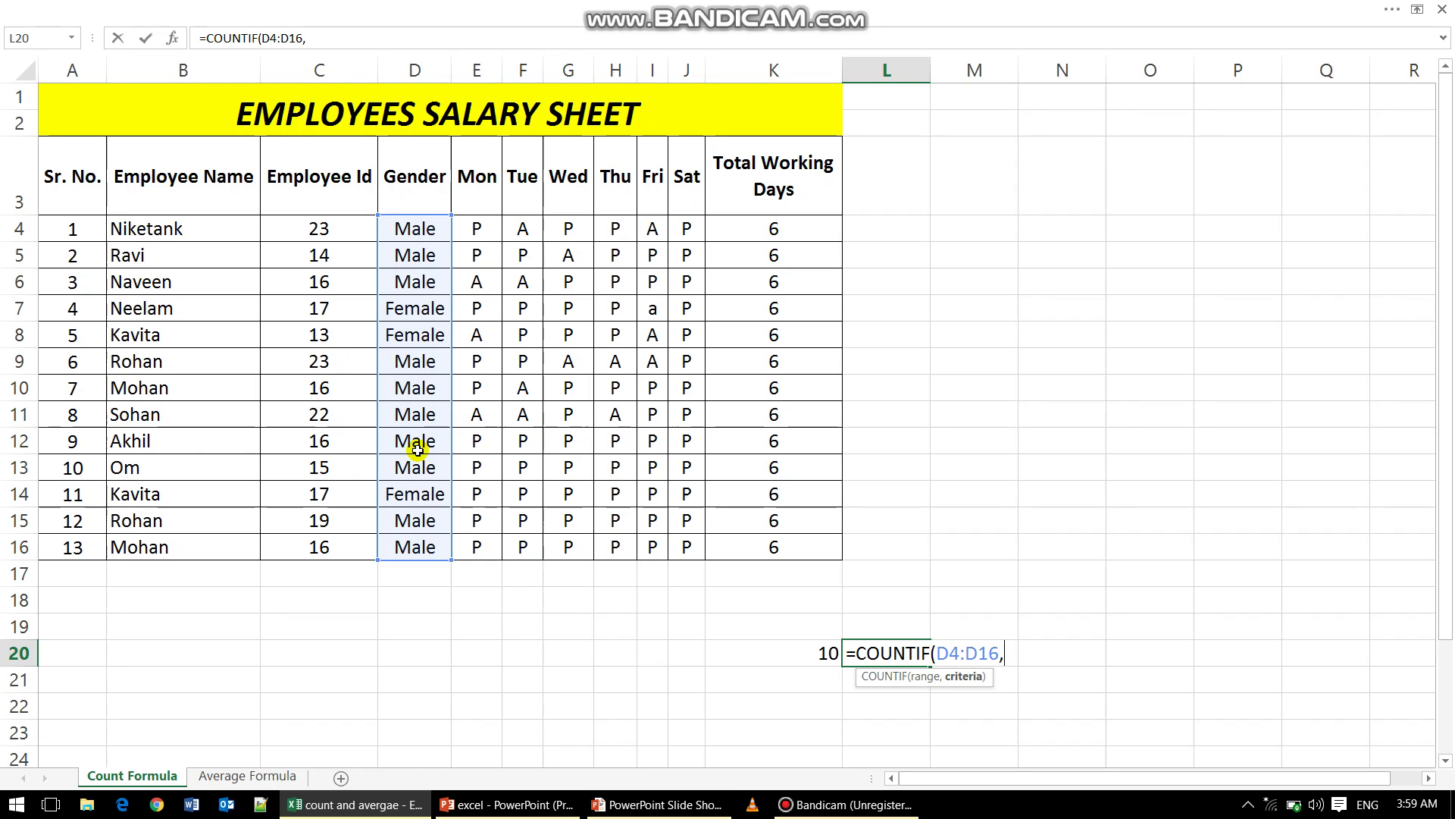
text("MAE)
key(BackSpace)
text(LOYE)
key(BackSpace)
key(BackSpace)
key(BackSpace)
key(BackSpace)
key(BackSpace)
- Complete the L20 formula with cell L19 as the criteria, giving =COUNTIF(D4:D16,L19)
click(982, 623)
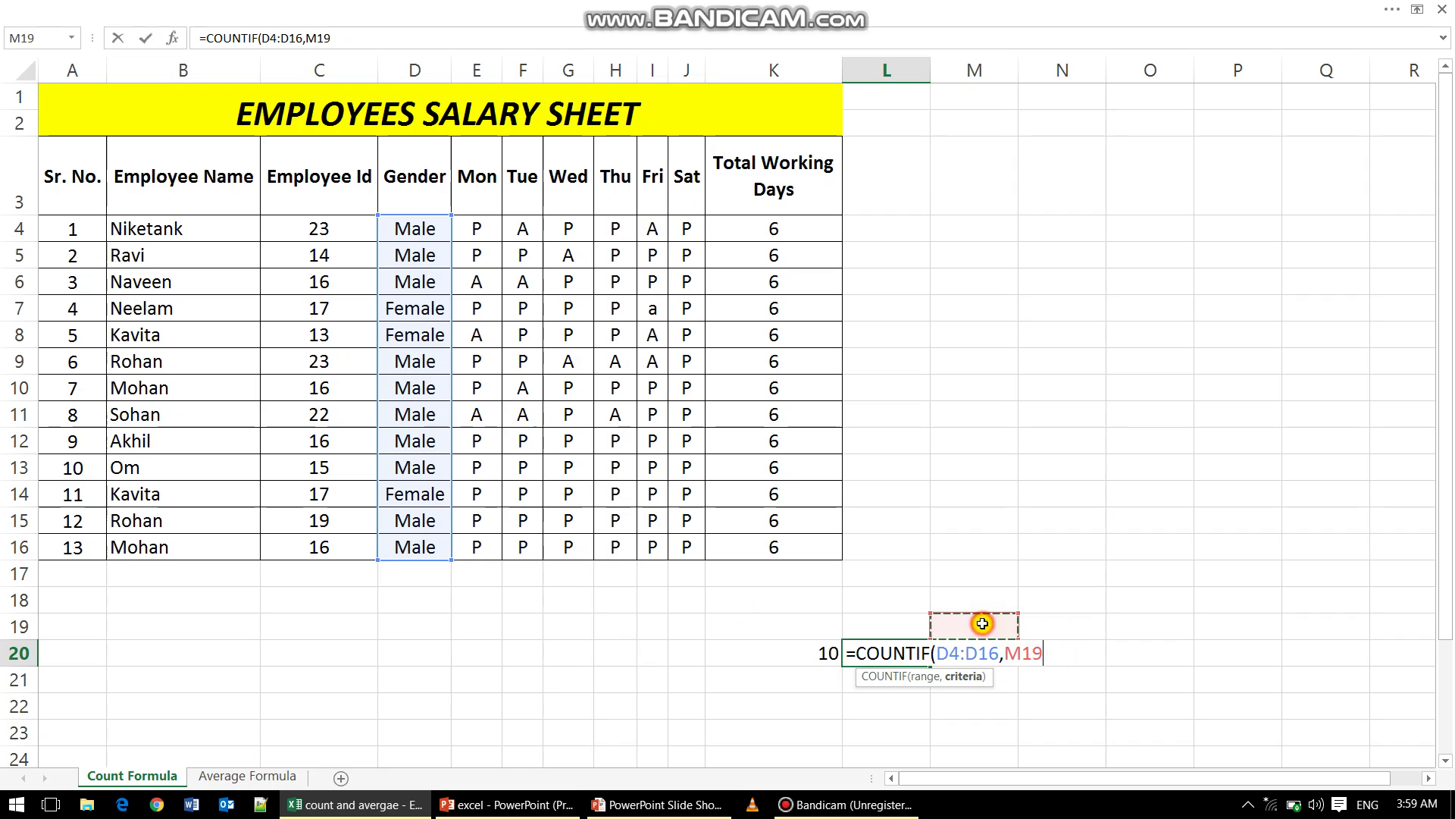
click(877, 623)
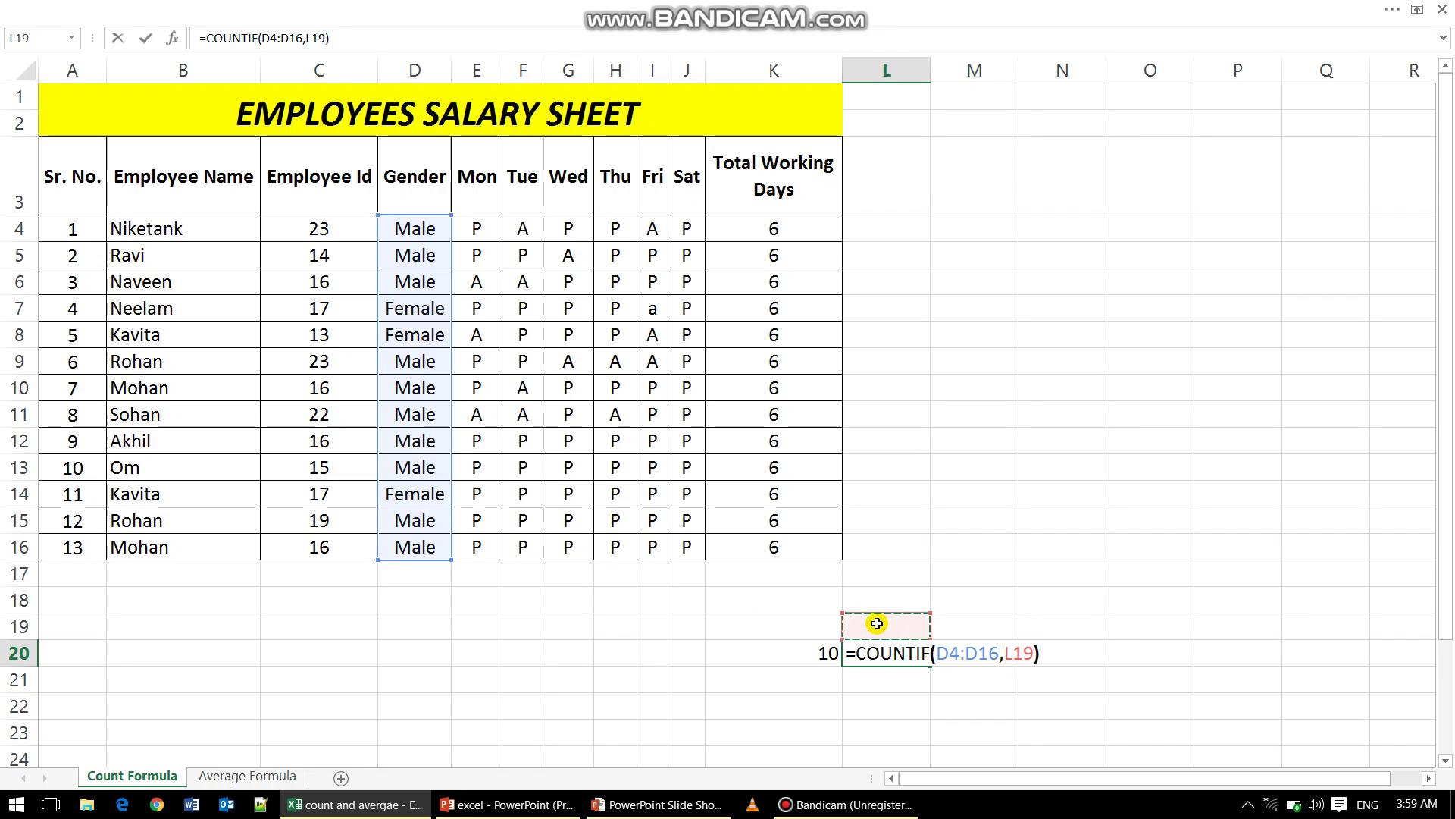
key(ctrl+Return)
- Enter MALE in L19 as the criterion for the gender count
click(877, 623)
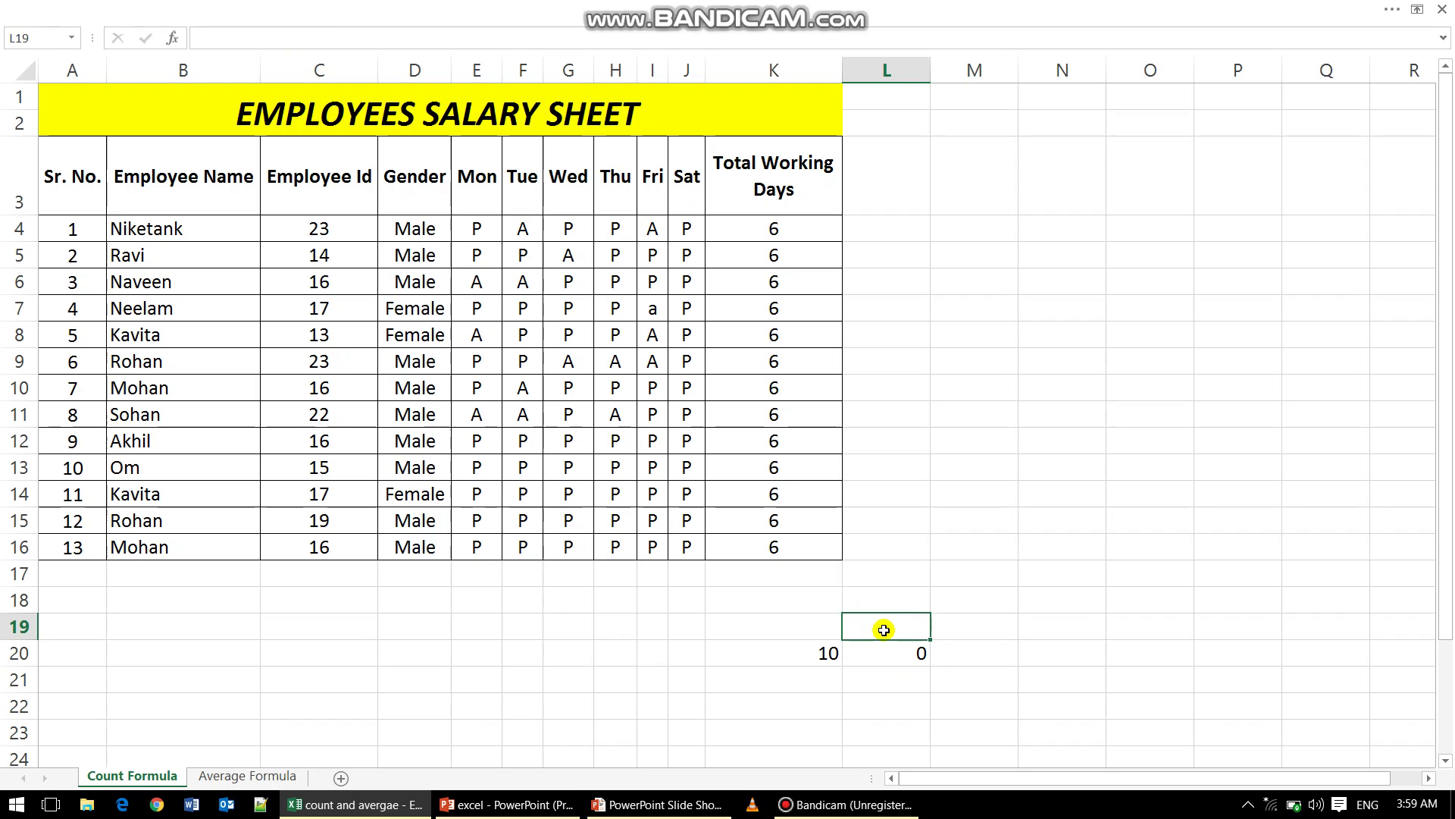
text(MALE)
key(Return)
- Set the criterion in L19 to FEMALE and check the cell references of the formula in L20
click(884, 628)
text(FEMALE)
key(Return)
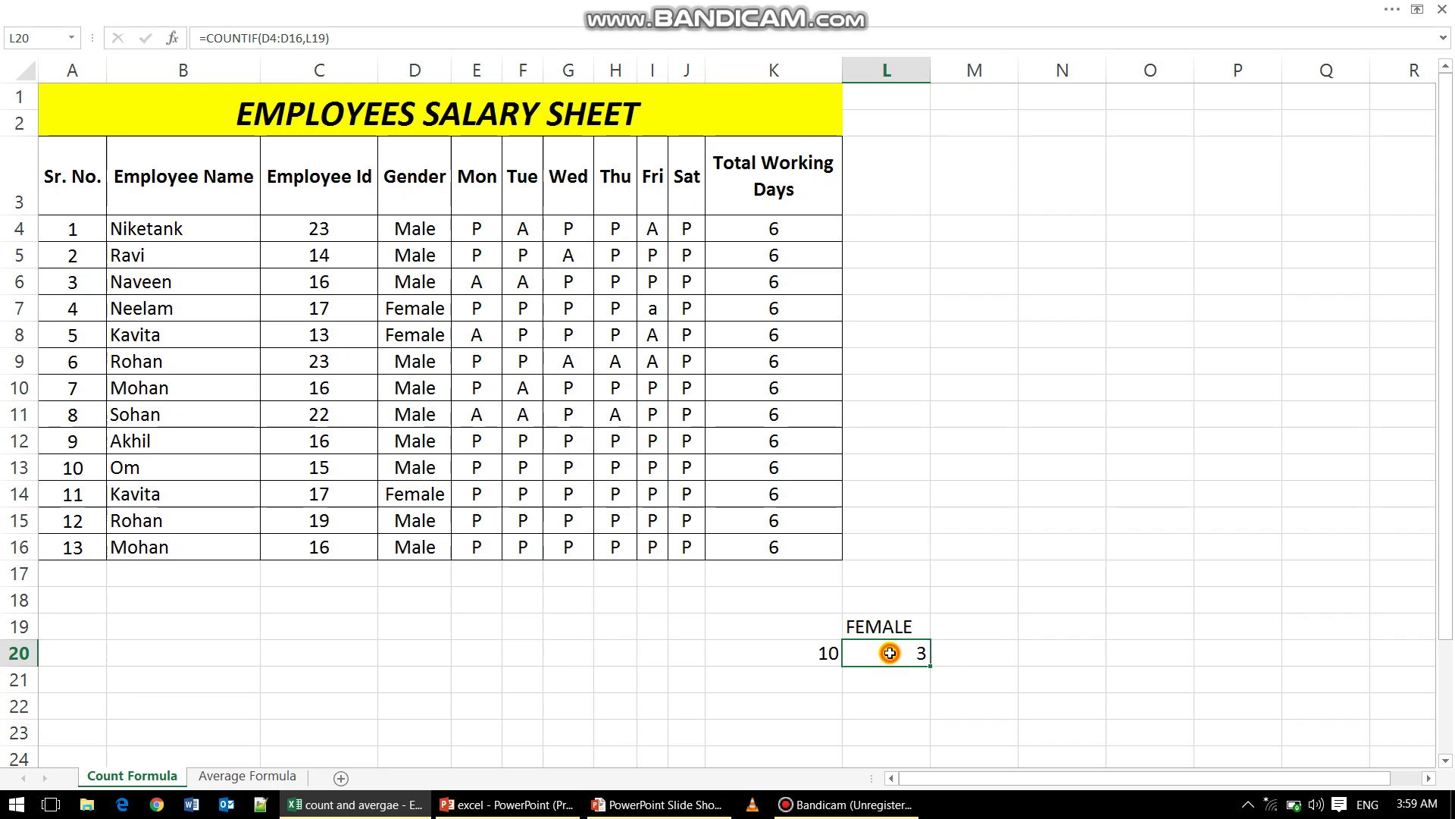
double_click(884, 645)
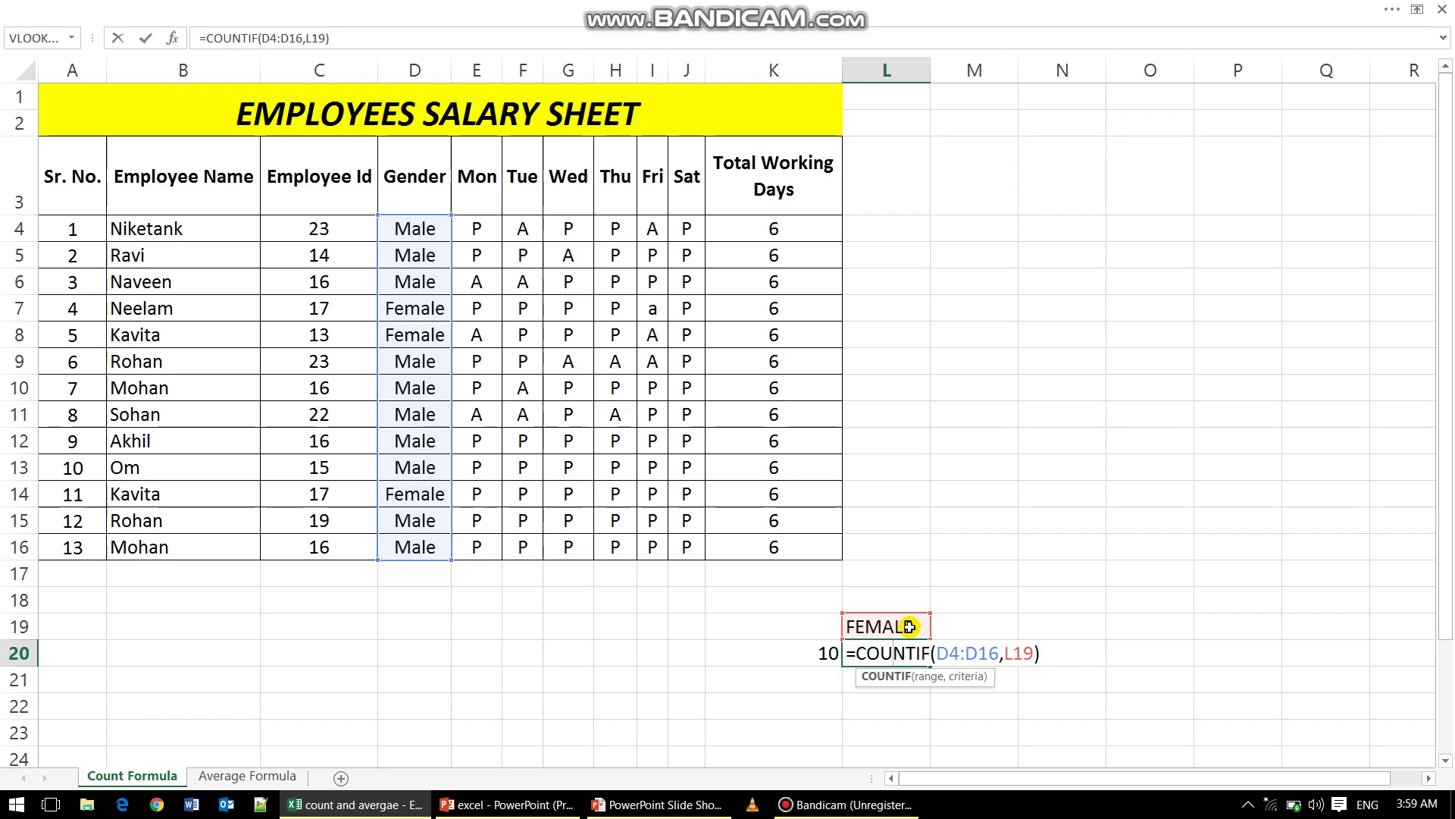
key(Return)
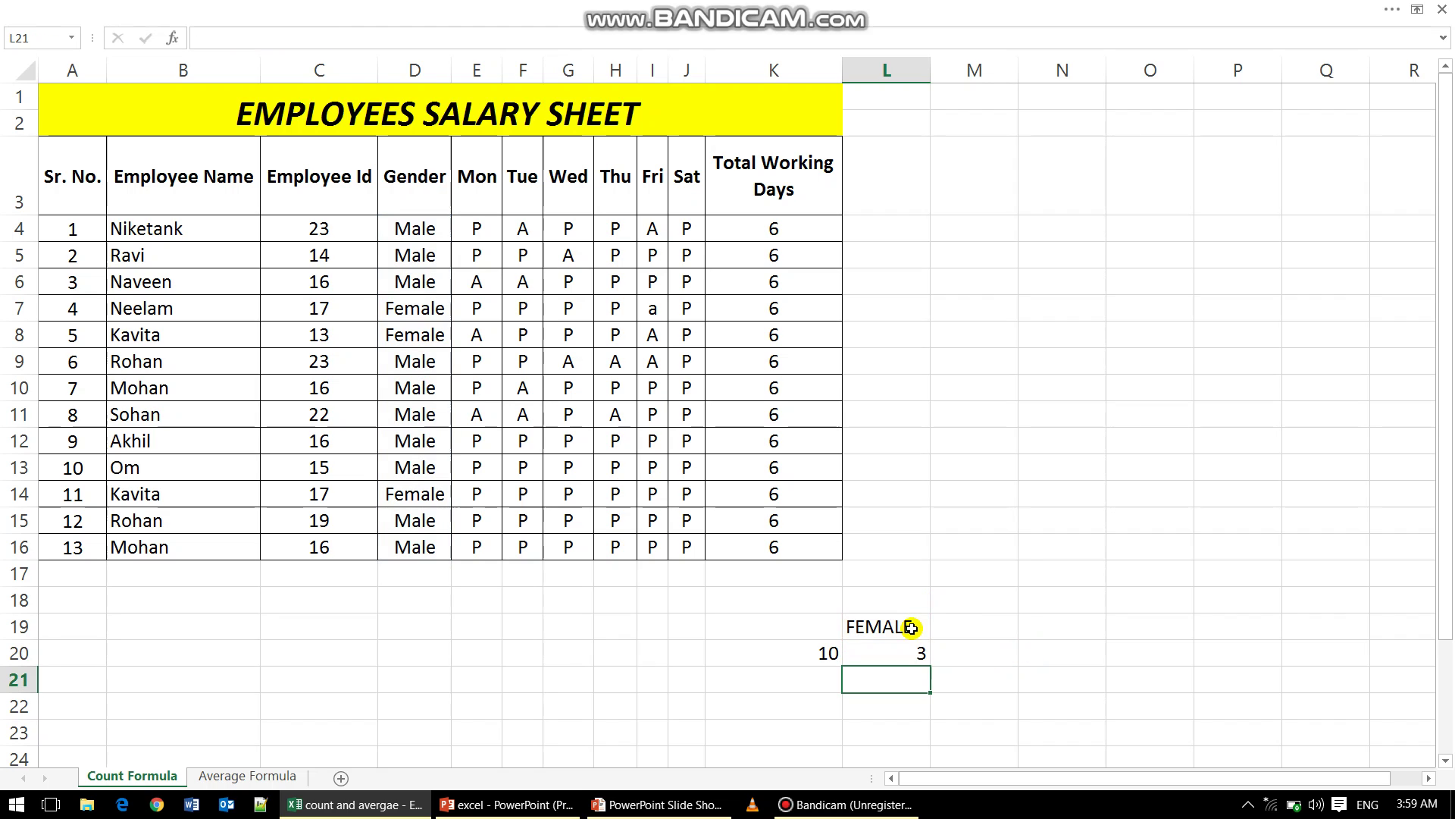
- Review the criteria argument of the COUNTIF formula in L20 and the cell L19 that it references
key(Up)
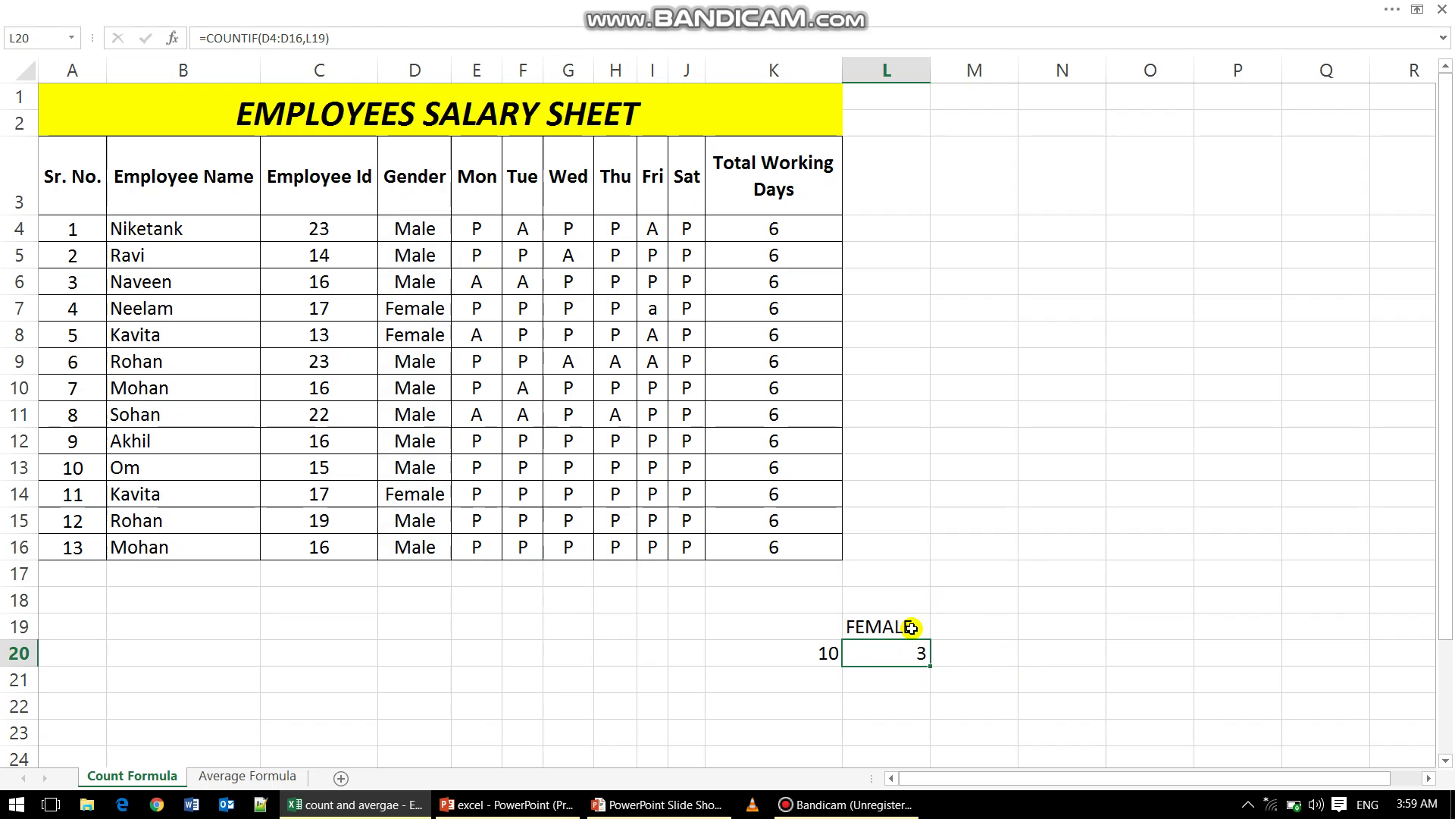
key(F2)
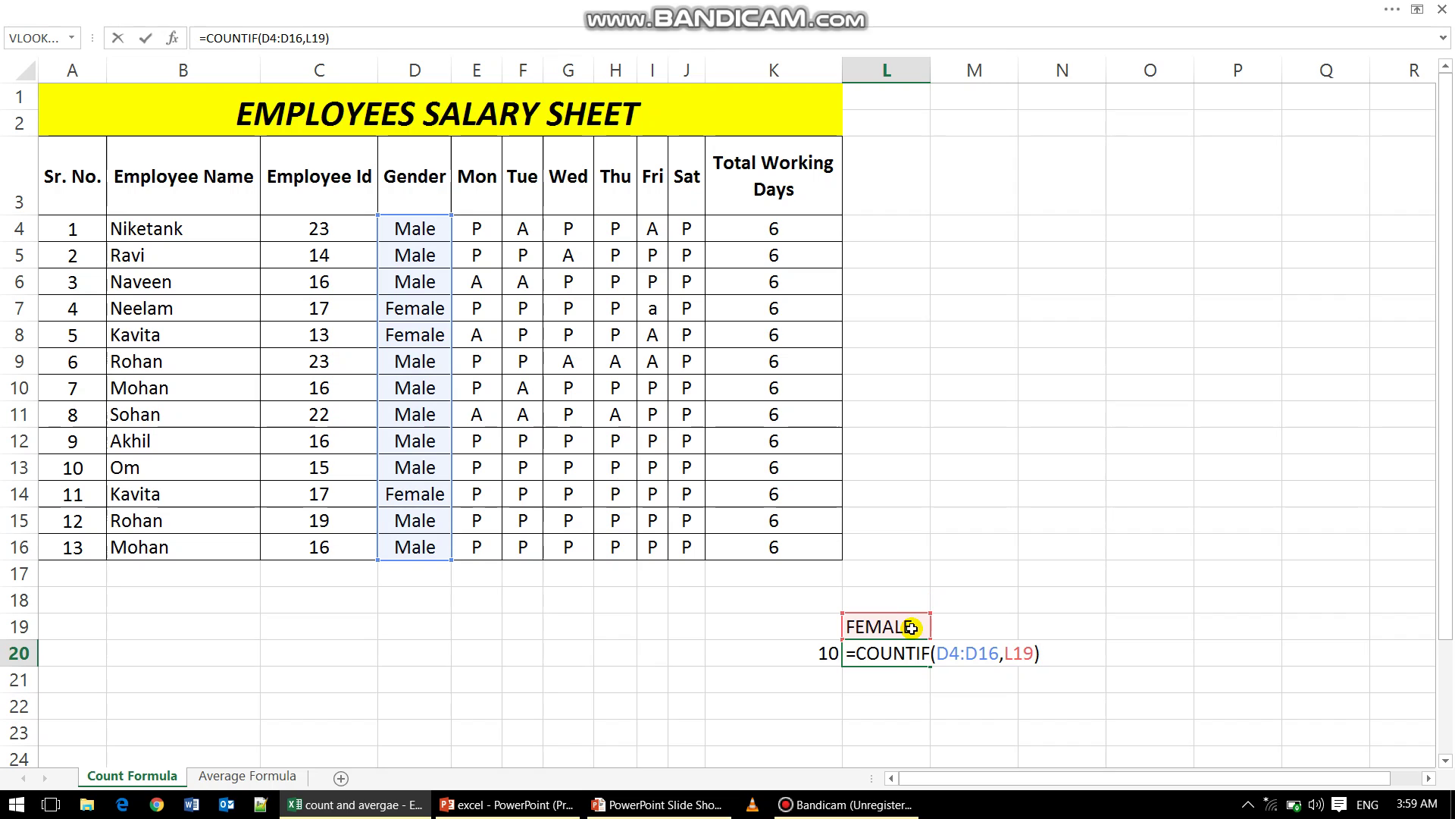
key(Left)
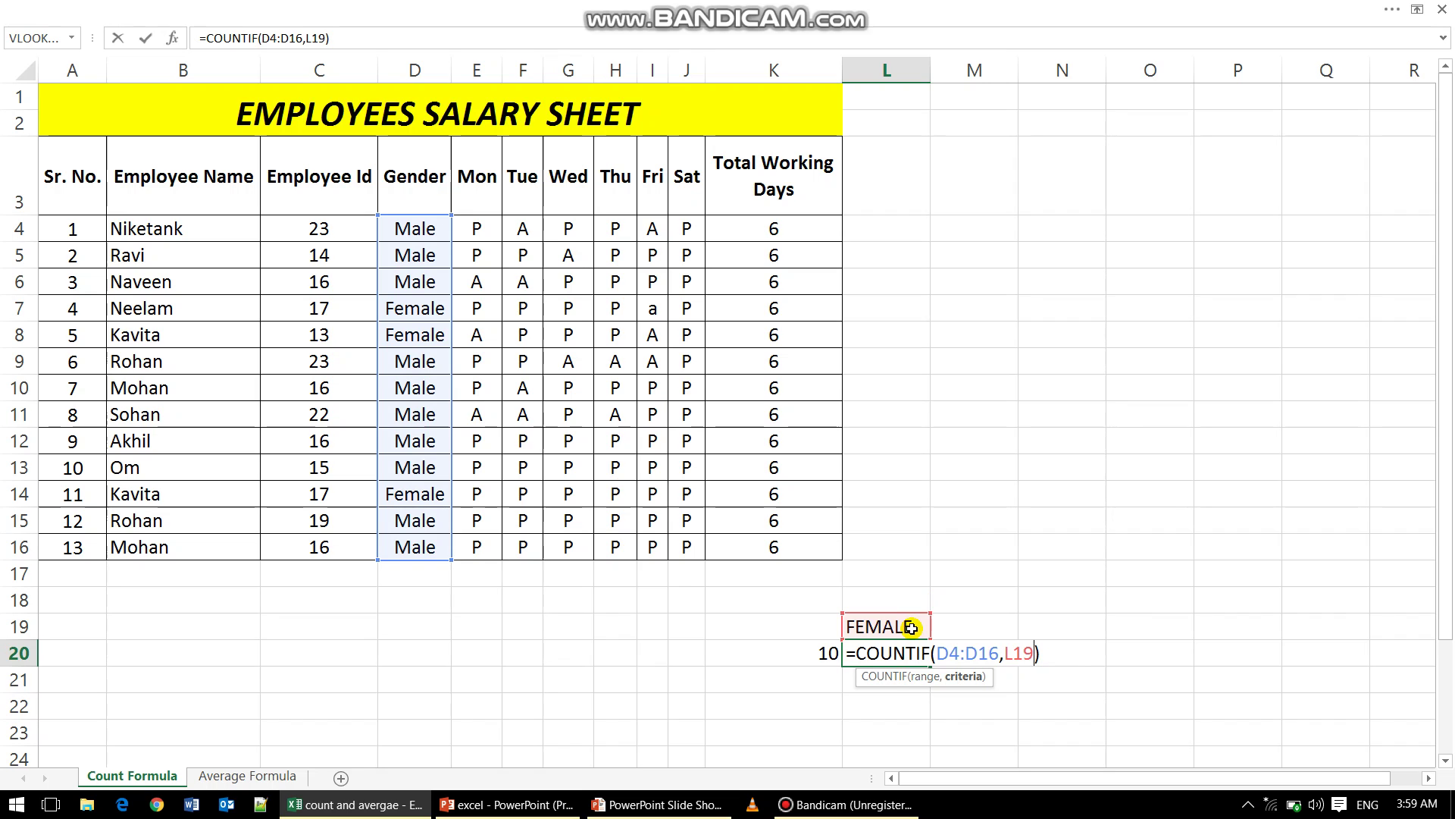
key(Return)
click(910, 627)
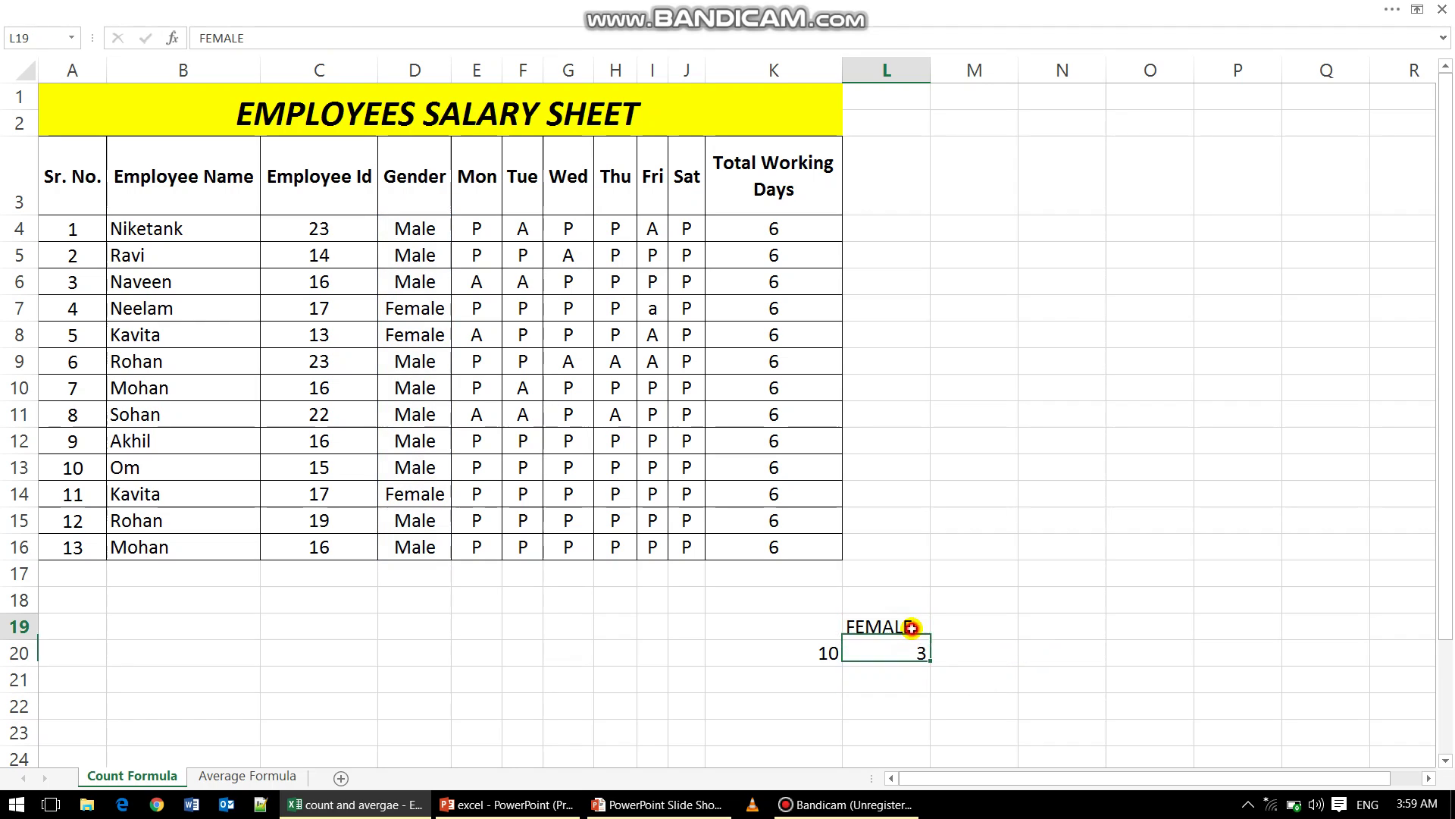
- Compare the COUNTIF formula in K20, which uses a text criterion, with the one in L20, which uses a cell reference
click(803, 652)
click(872, 650)
click(820, 655)
click(879, 653)
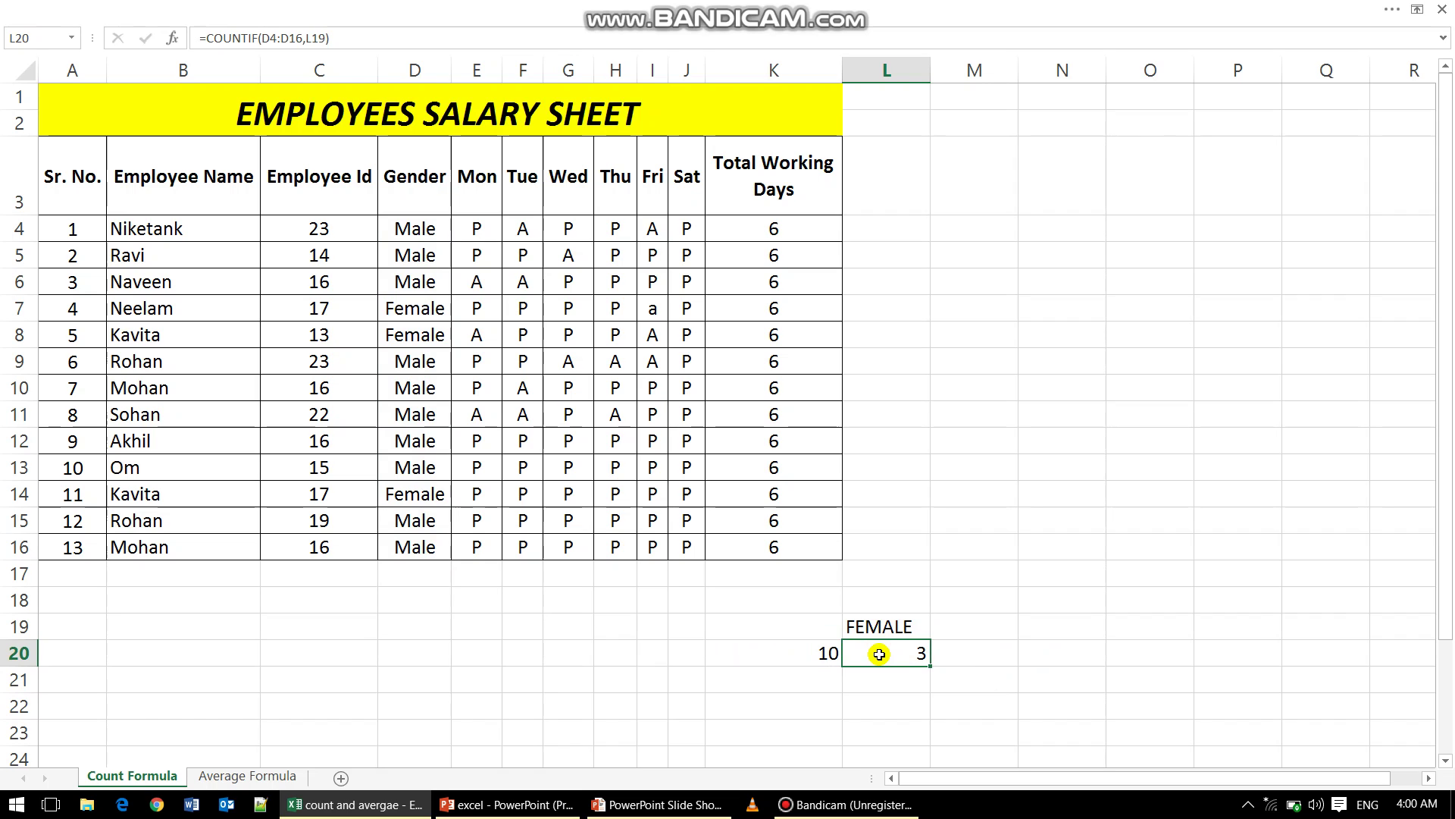
click(821, 653)
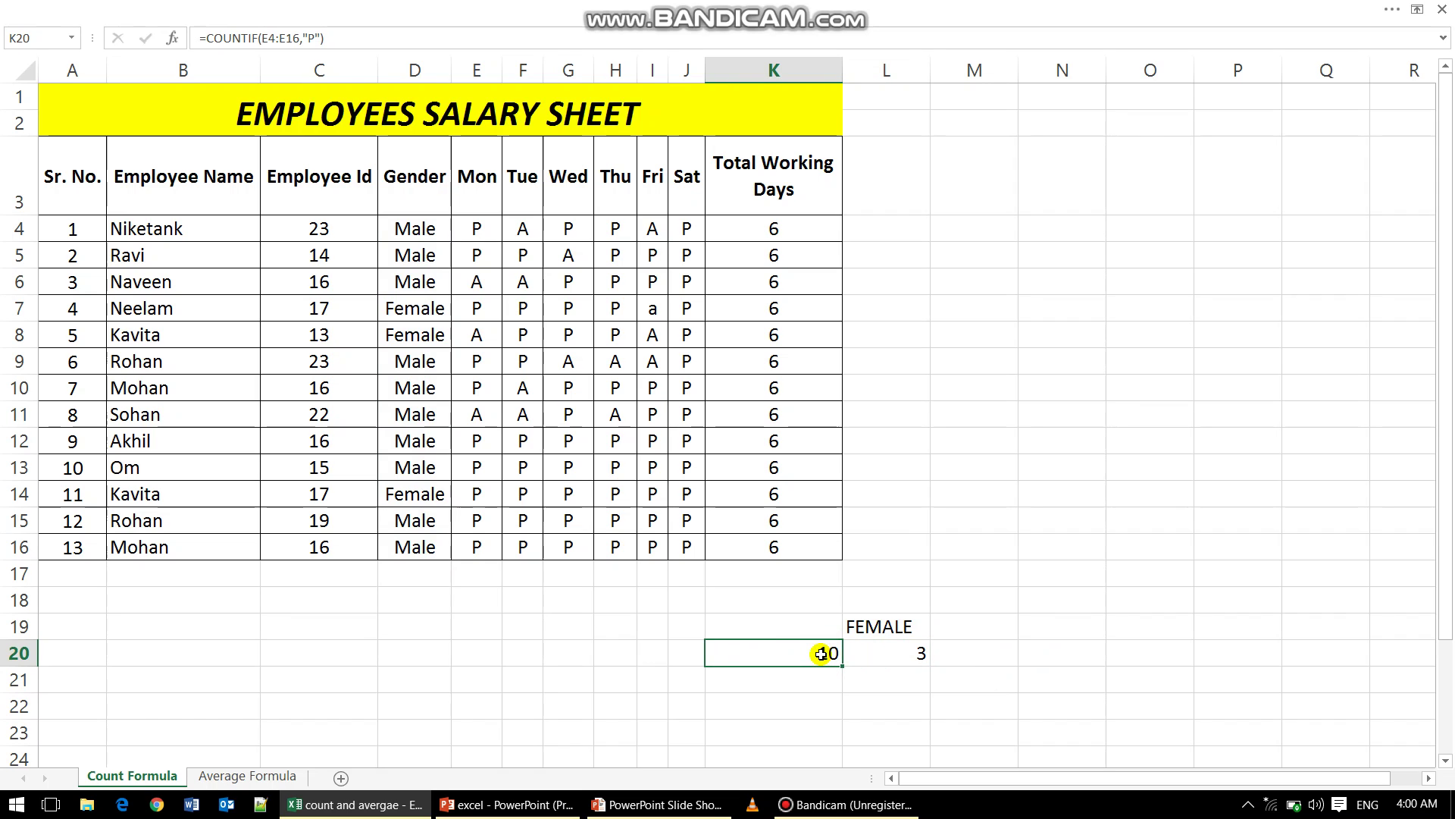